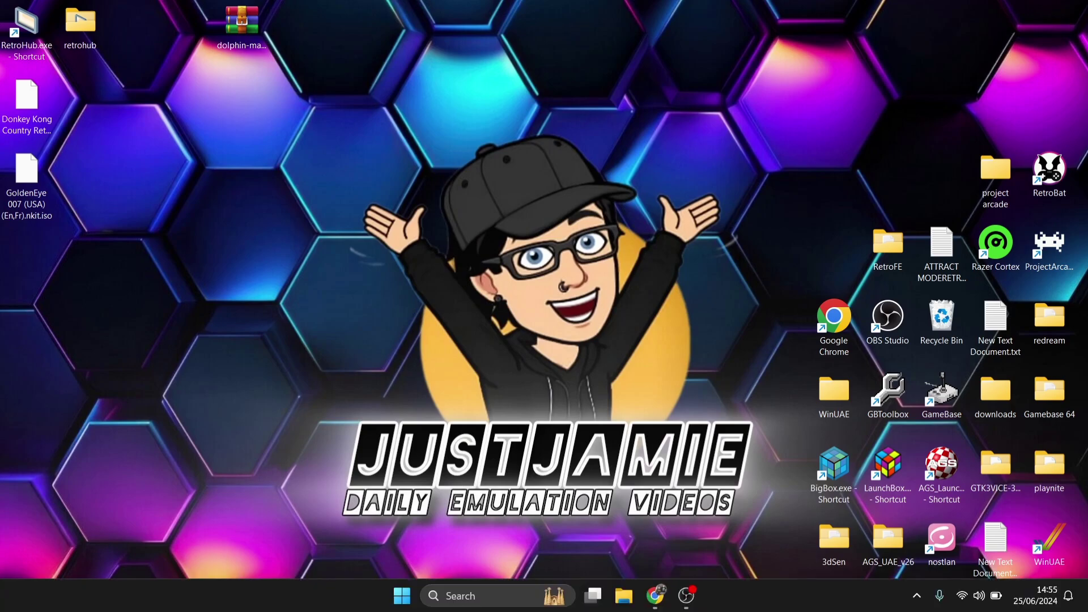
- Download the Windows x64 build of Dolphin beta 5.0-21460 in Chrome, then minimise the browser
left_click(657, 598)
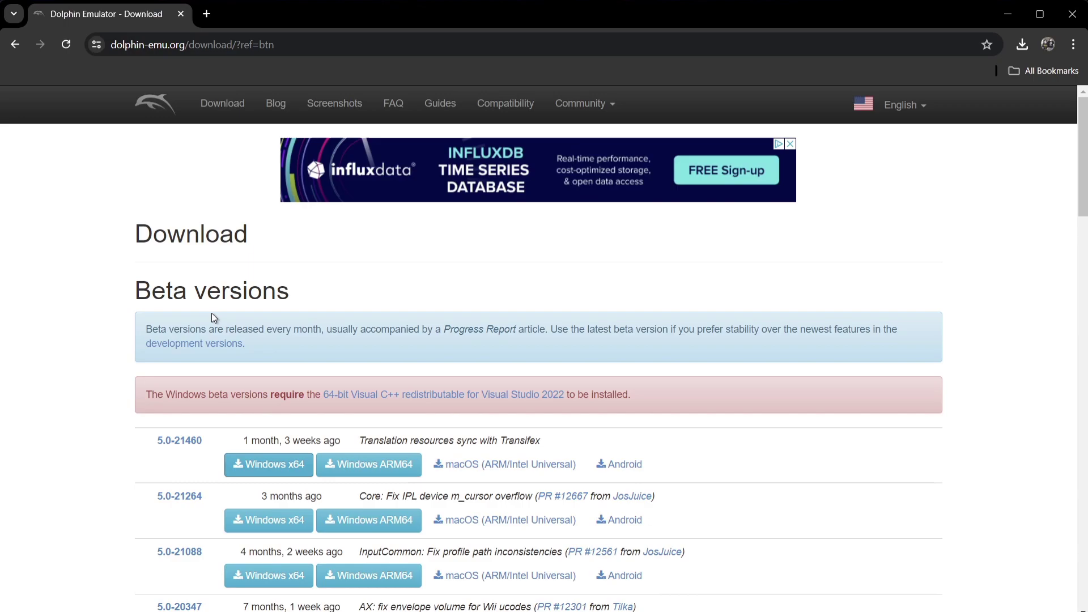
left_click(295, 468)
left_click(1008, 13)
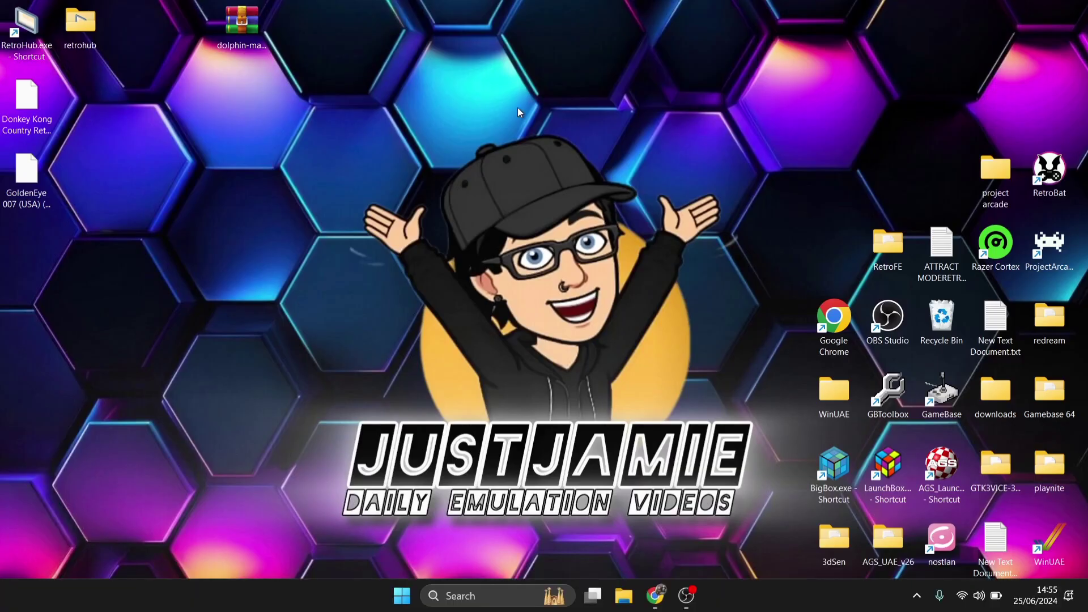
- Extract the Dolphin-x64 folder from dolphin-master-5.0-21460-x64.7z onto the desktop
double_click(238, 23)
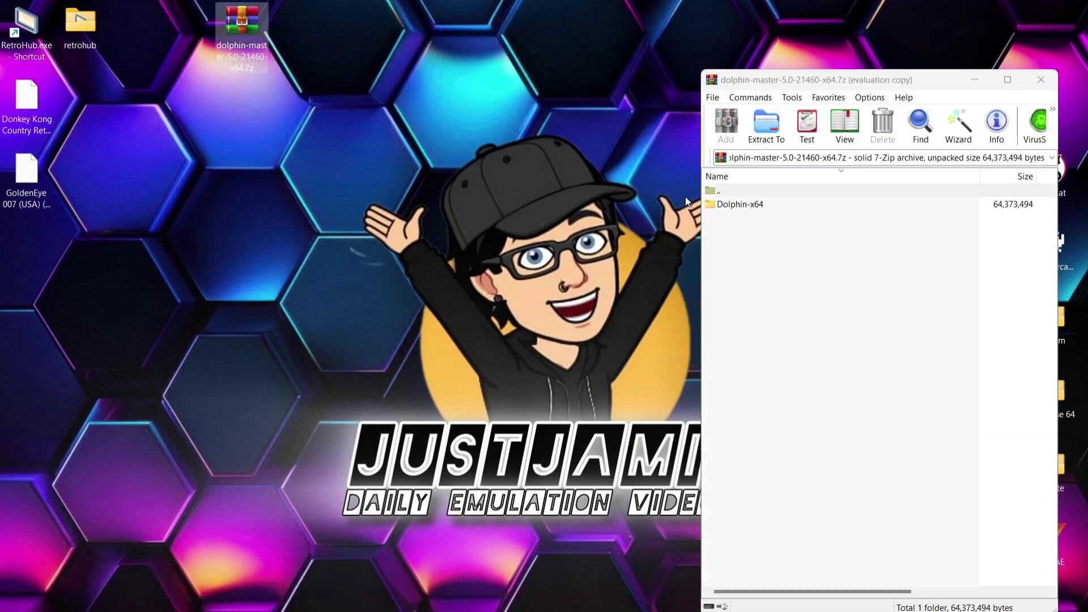
left_click(735, 207)
left_click_drag(735, 207, 441, 175)
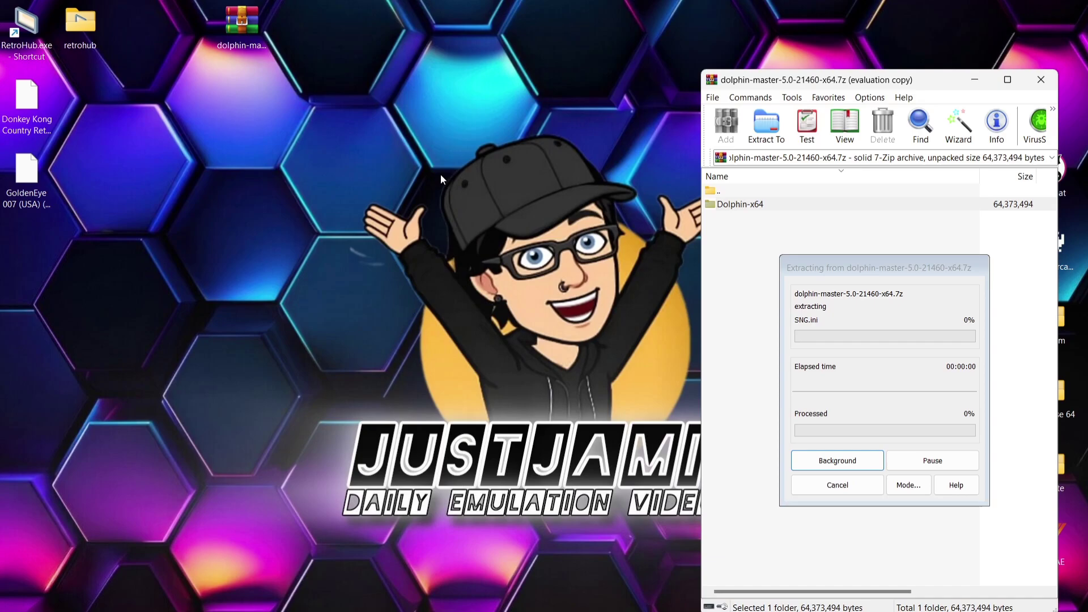
- Create a new folder named 'wii' inside the retrohub folder
double_click(80, 23)
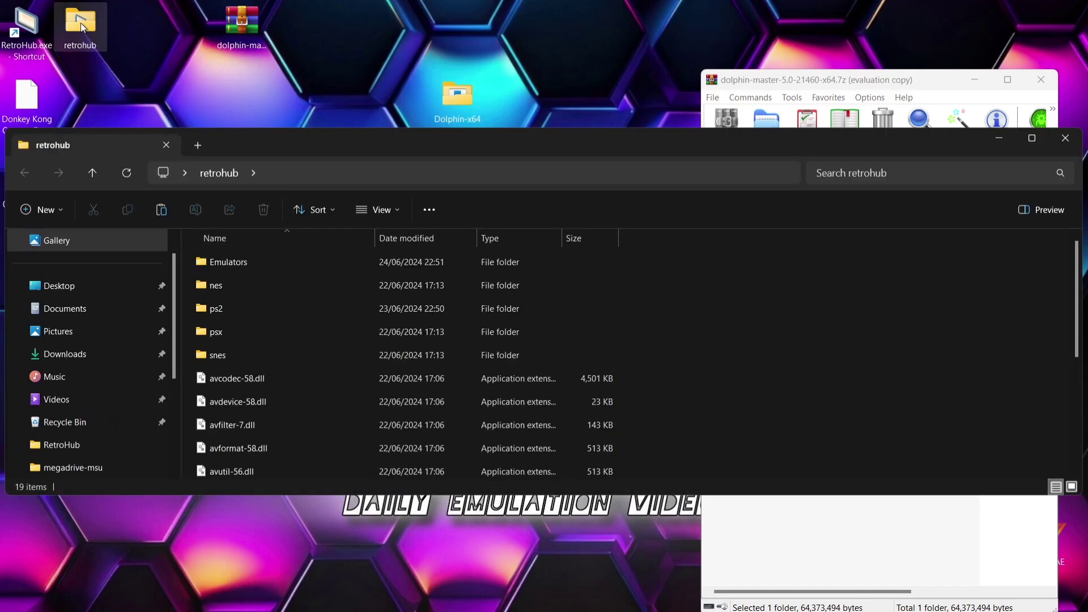
right_click(873, 331)
mouse_move(911, 475)
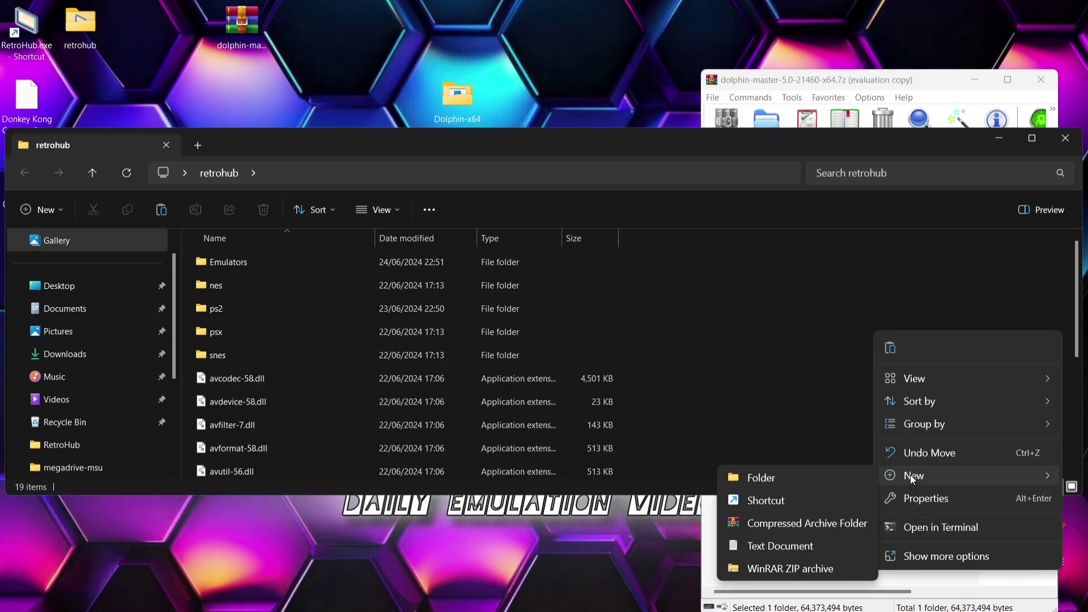
left_click(819, 476)
type("wii")
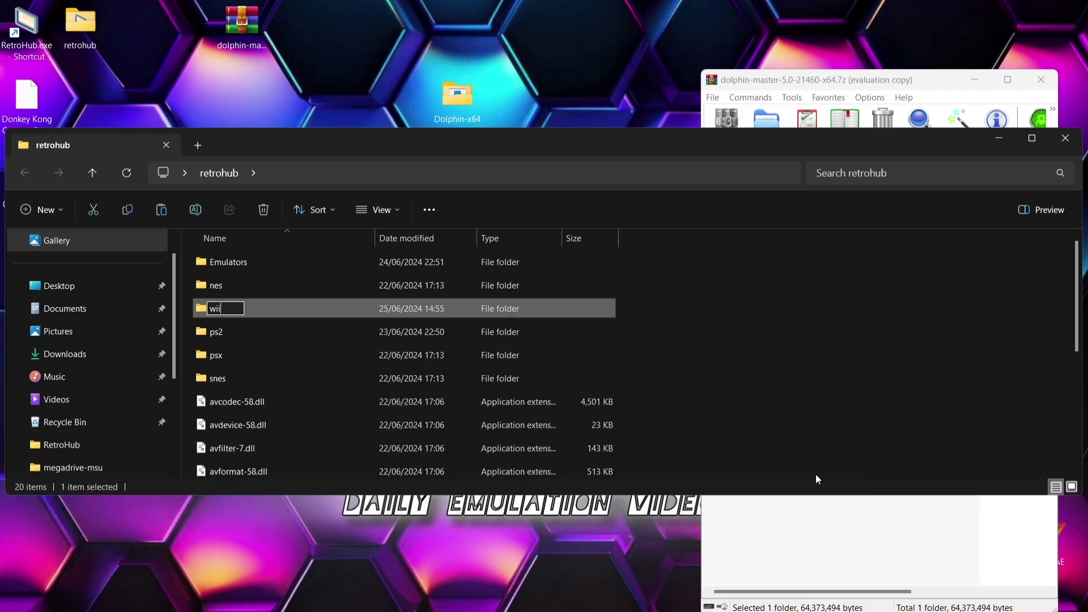
key("Return")
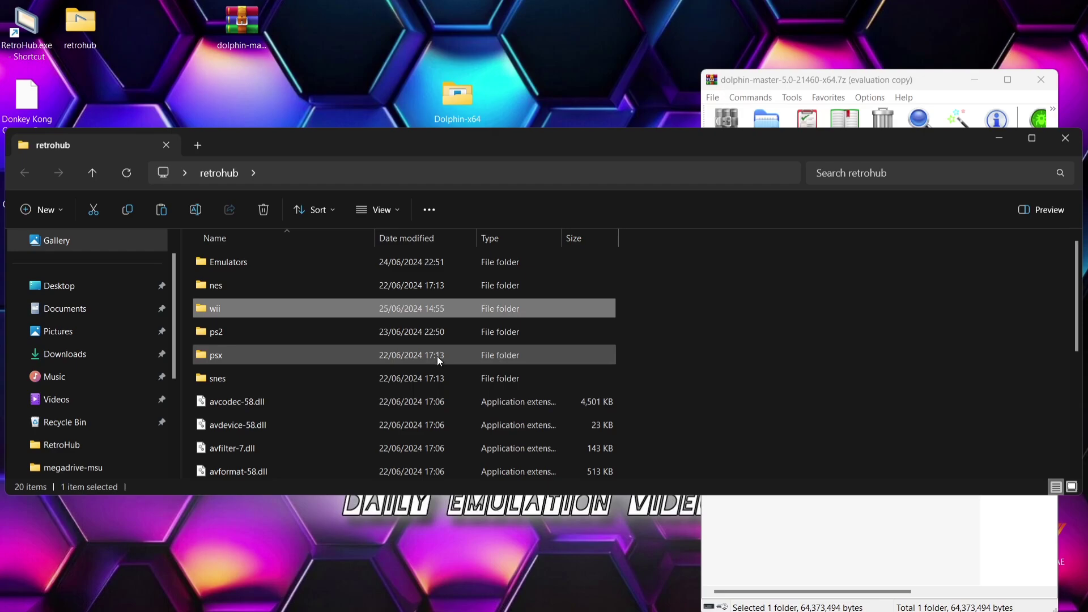
- Move the Donkey Kong Country Returns and GoldenEye 007 ISOs from the desktop into wii
double_click(356, 308)
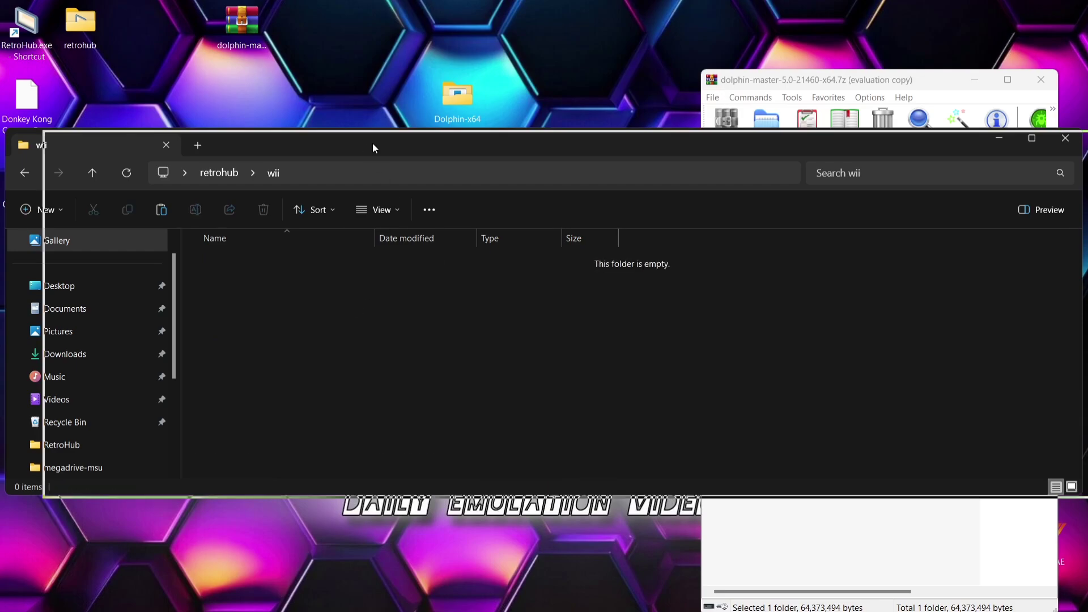
left_click_drag(371, 145, 596, 106)
left_click_drag(118, 212, 577, 267)
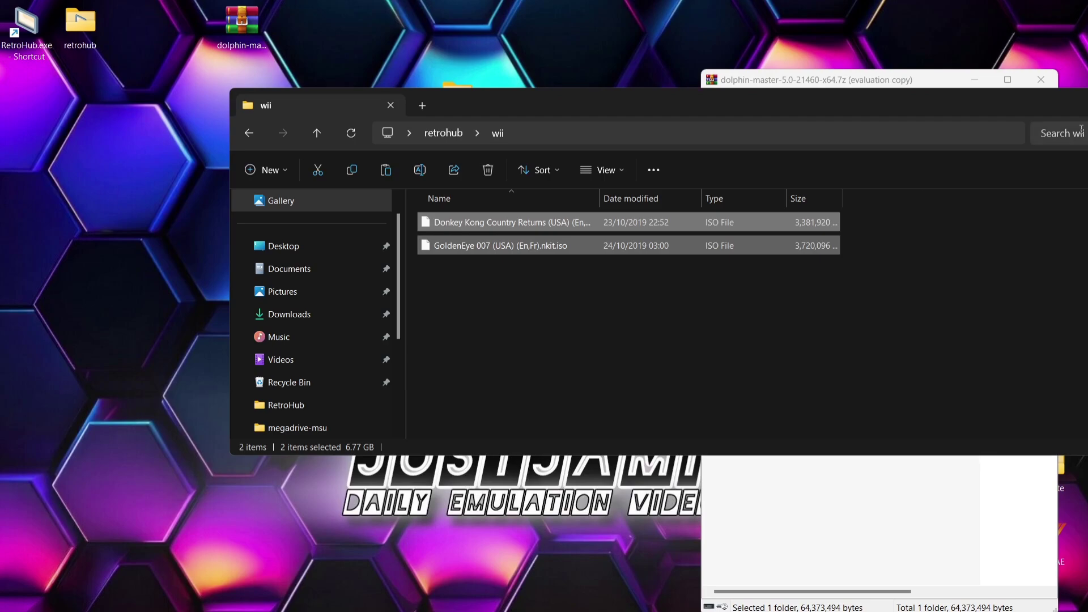
left_click_drag(1051, 100, 650, 121)
double_click(859, 128)
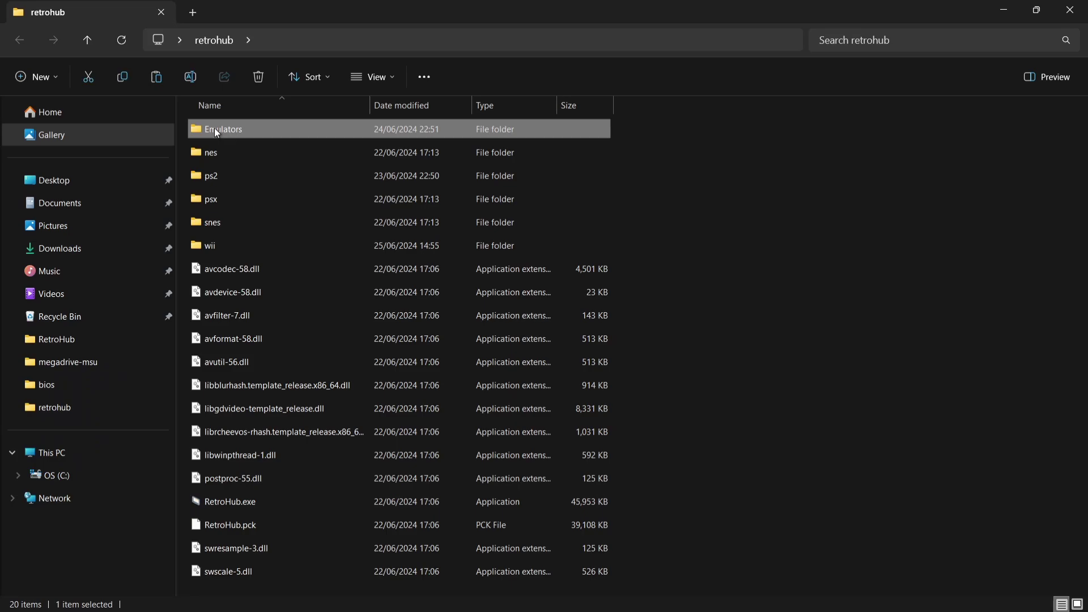
- Move the desktop Dolphin-x64 folder into retrohub's Emulators folder
double_click(215, 127)
double_click(369, 8)
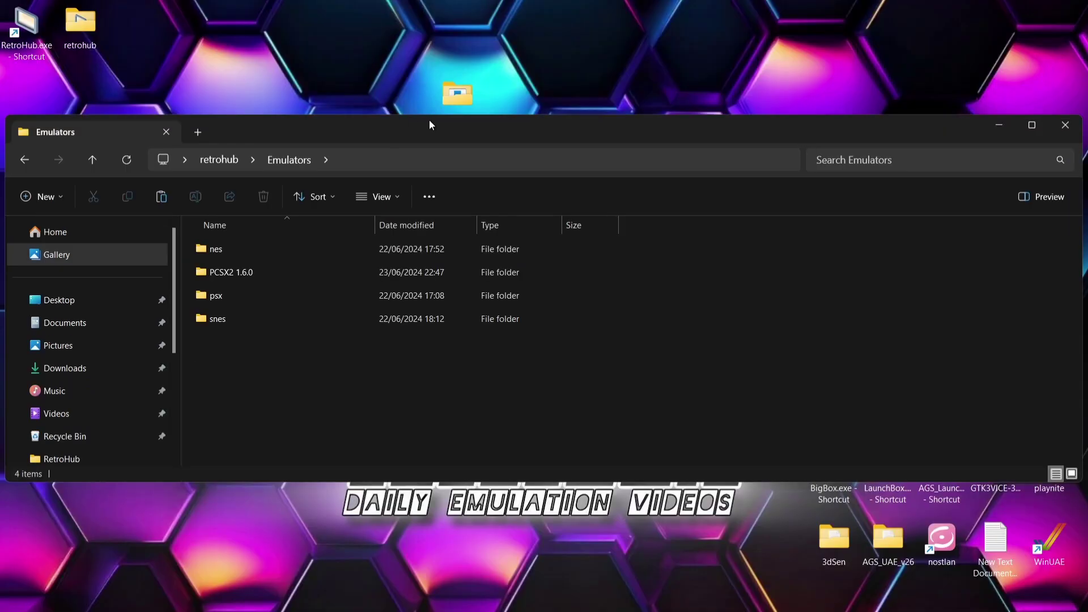
left_click_drag(430, 124, 519, 185)
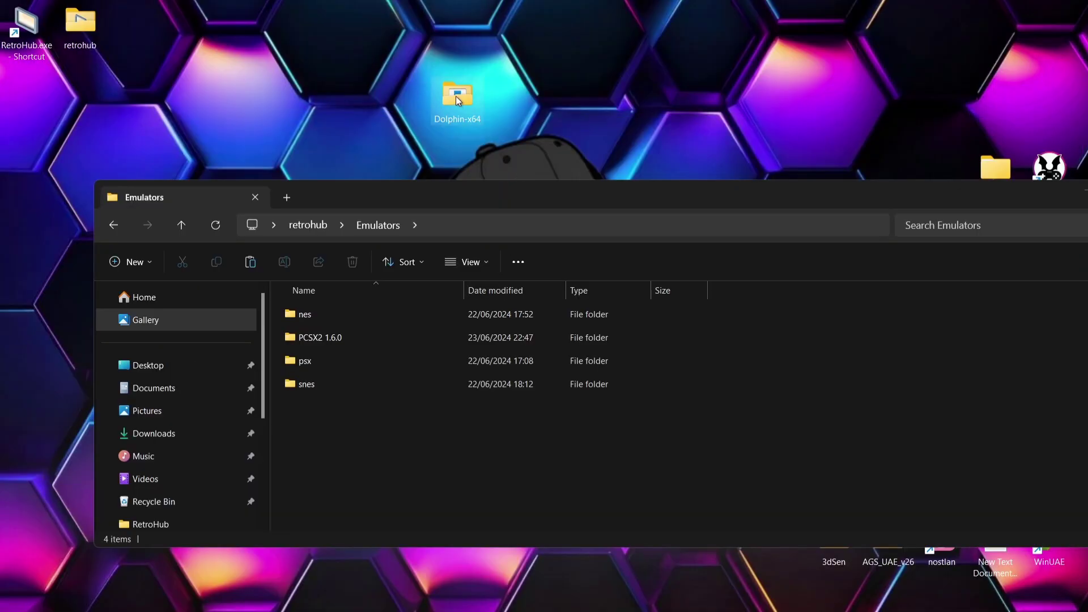
left_click_drag(458, 101, 441, 426)
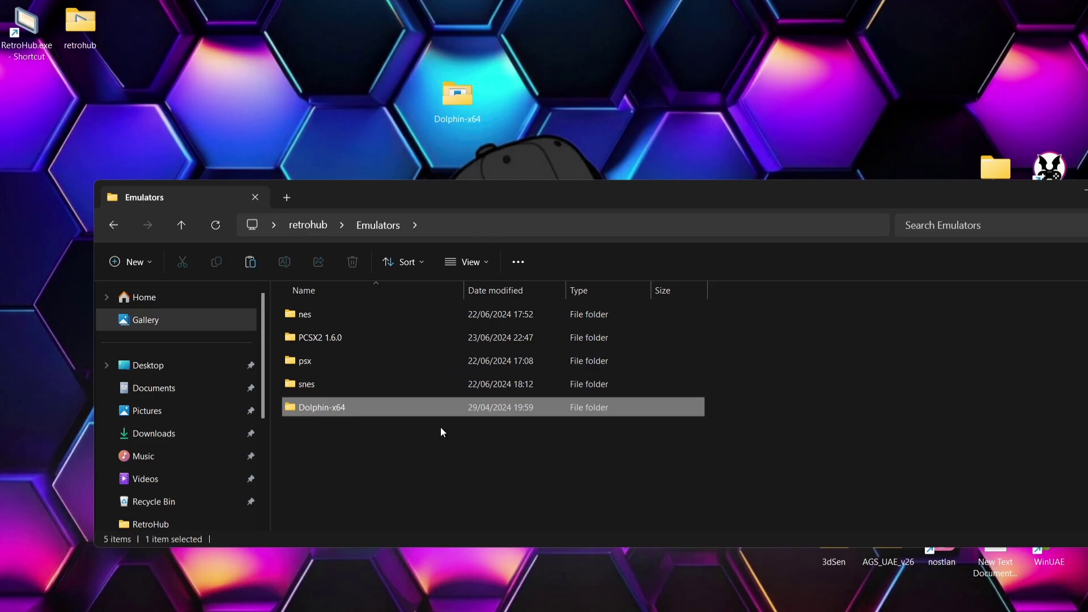
- Open the Dolphin-x64 folder in Emulators and launch Dolphin.exe
double_click(406, 184)
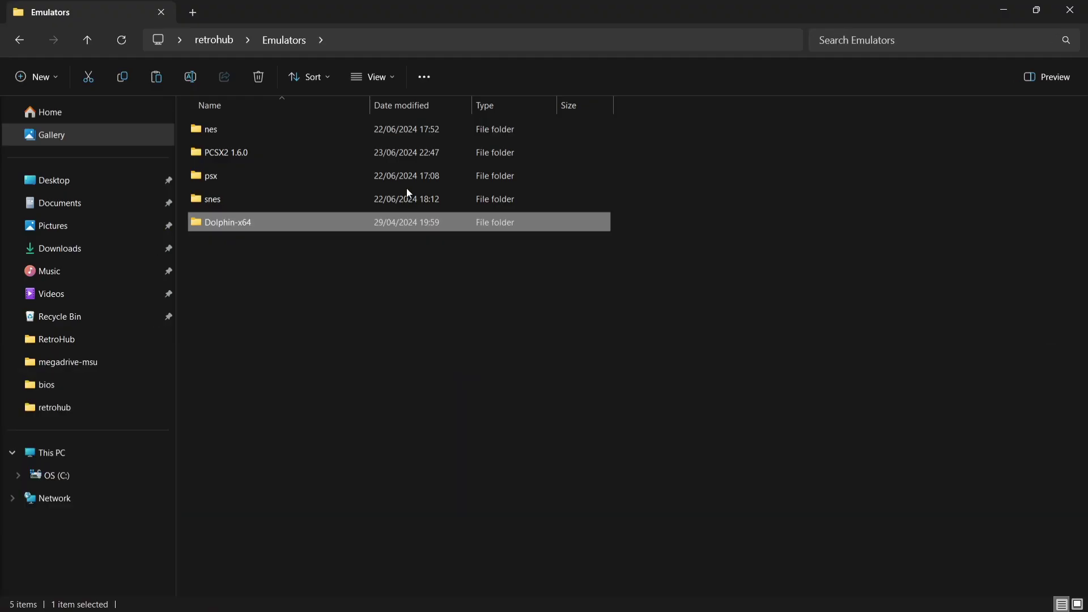
double_click(234, 226)
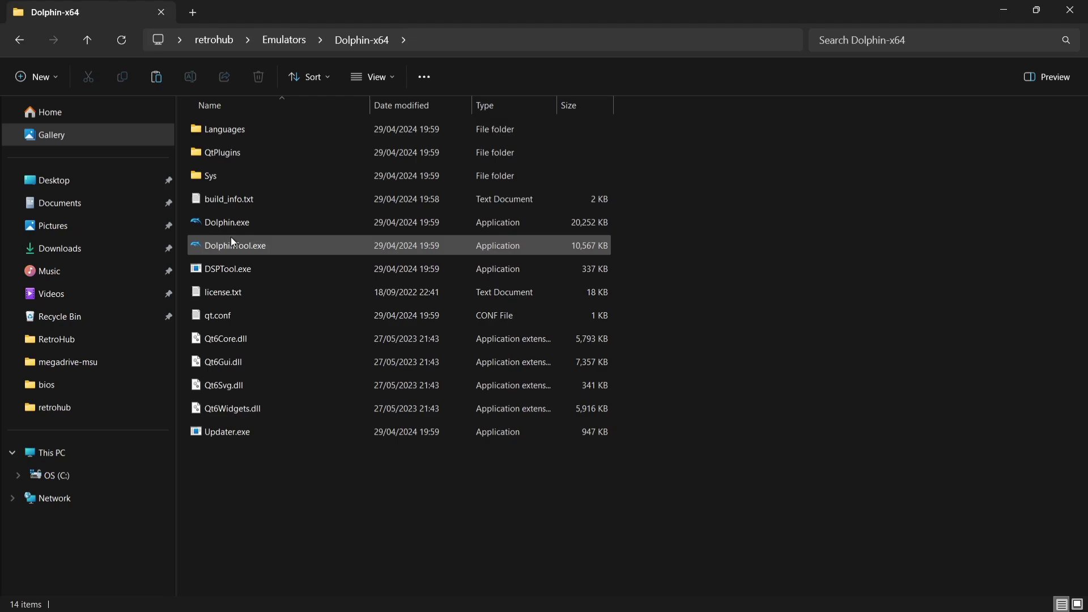
double_click(228, 222)
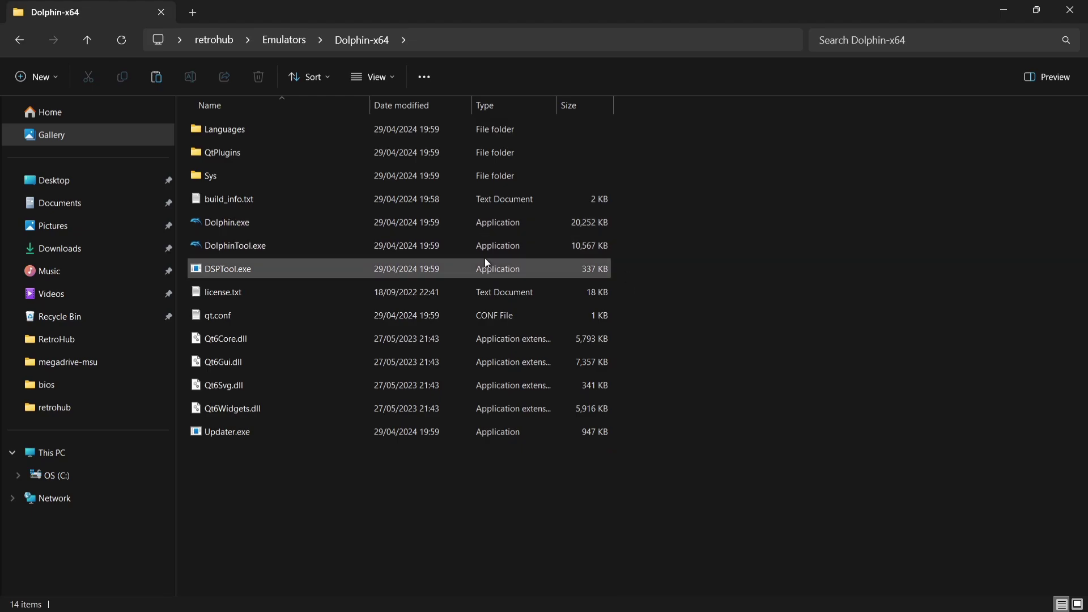
- Point Dolphin's games directory to Desktop > retrohub > wii so both Wii games are listed
left_click(317, 221)
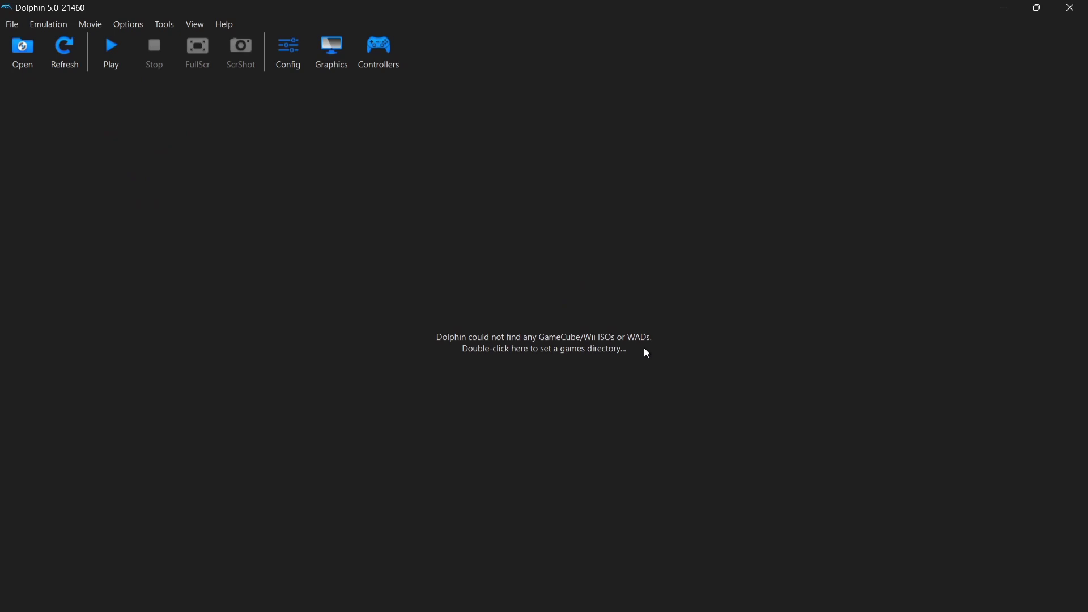
double_click(609, 348)
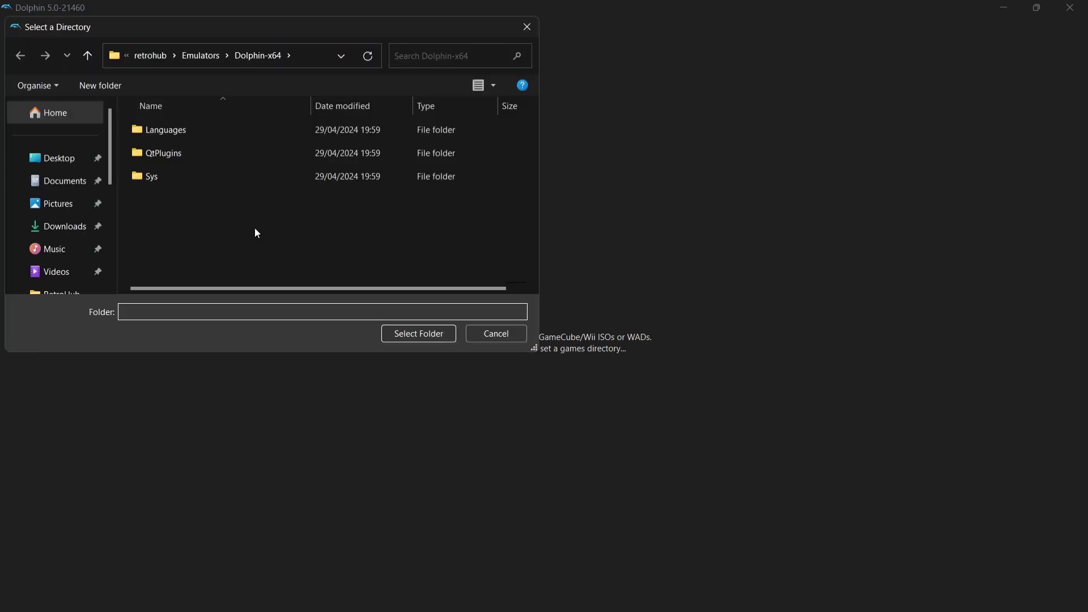
left_click(72, 165)
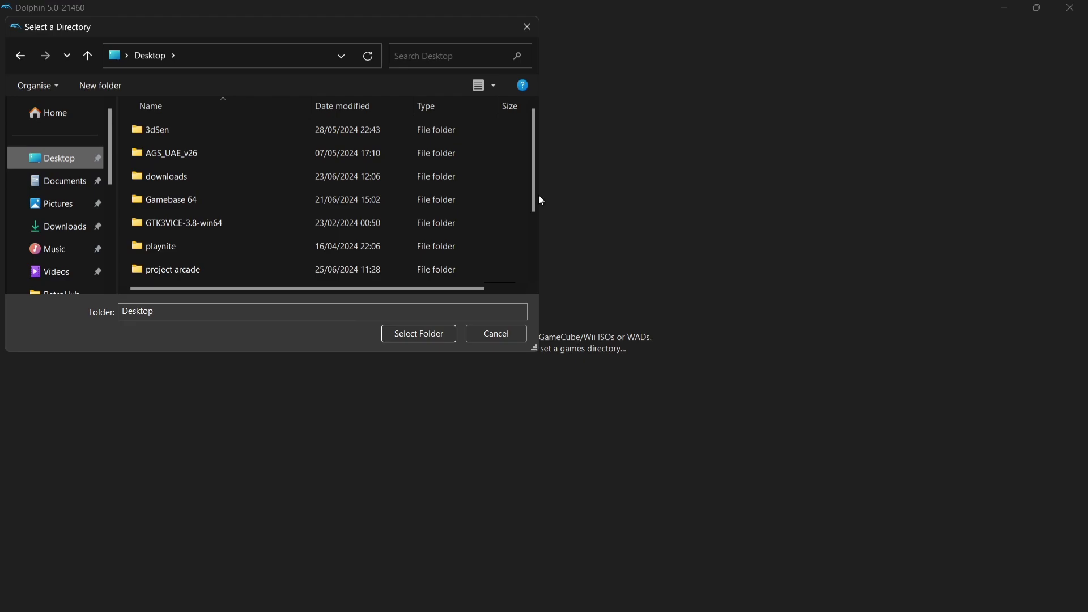
left_click_drag(533, 194, 507, 256)
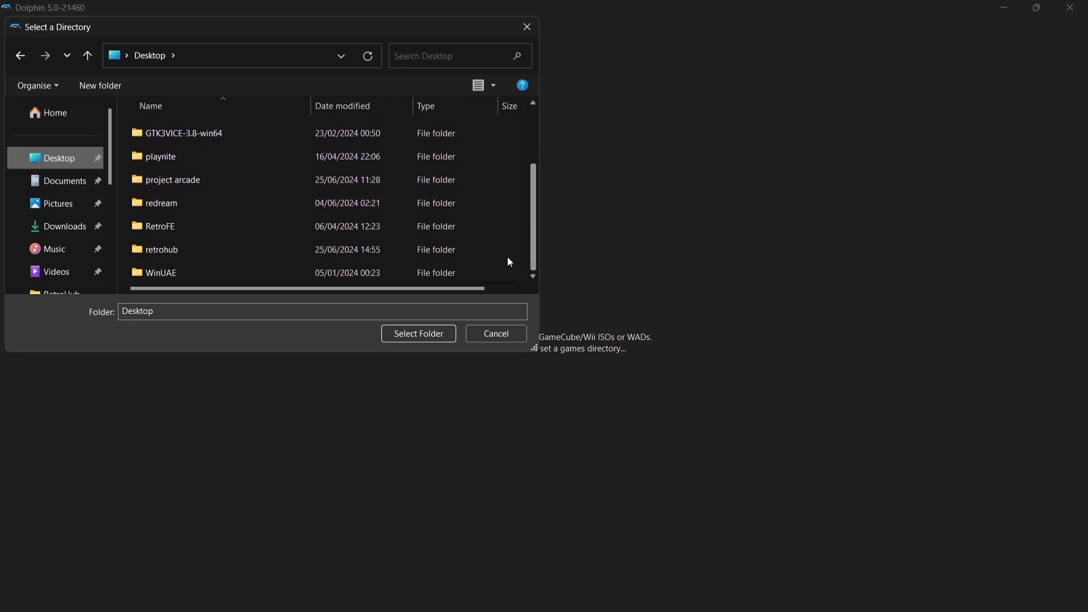
double_click(237, 244)
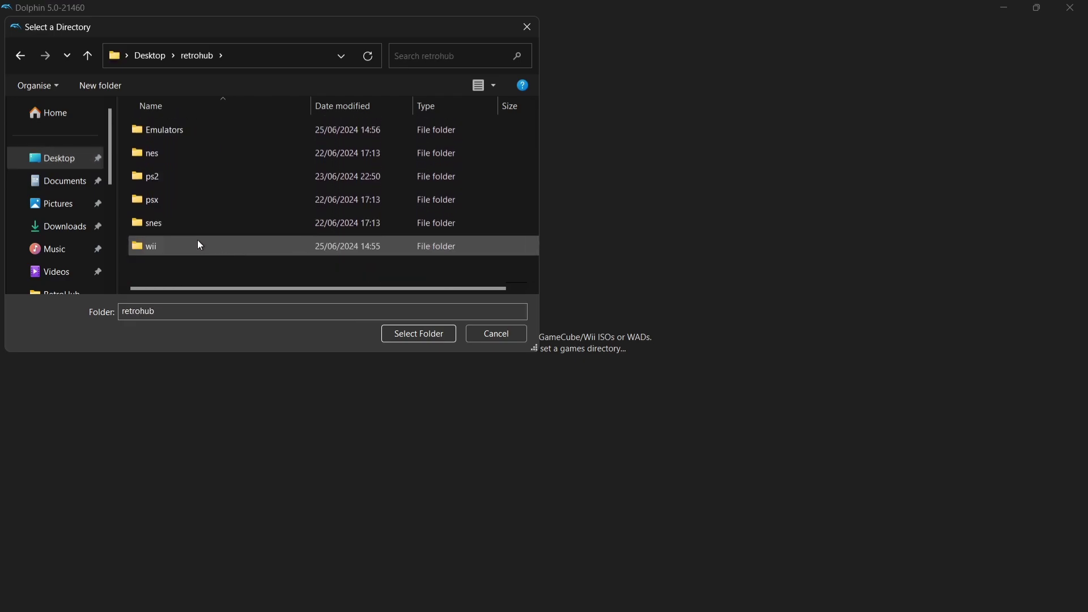
left_click(213, 250)
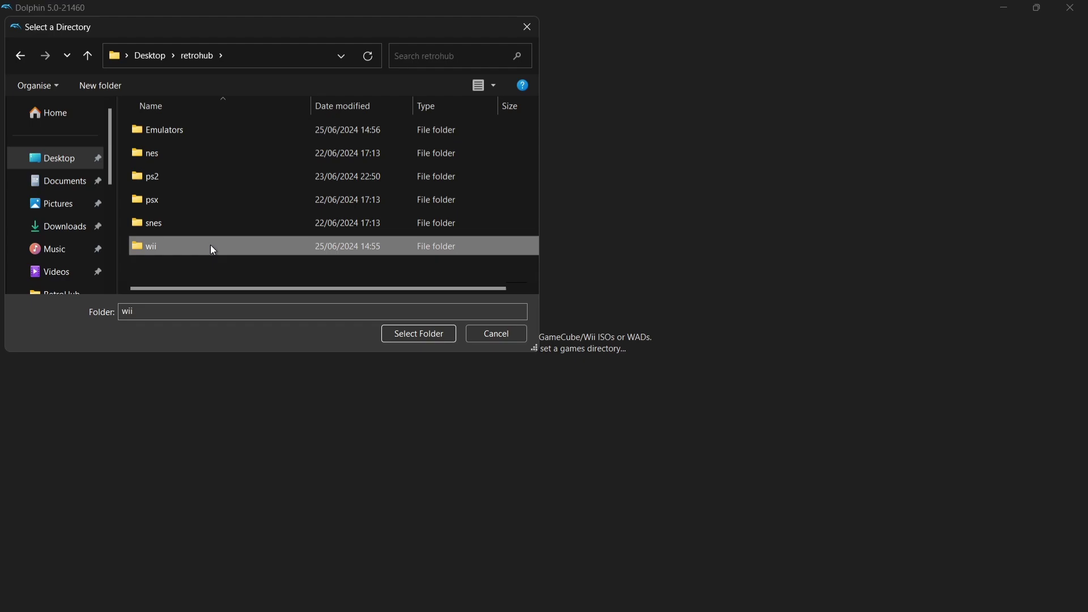
left_click(429, 336)
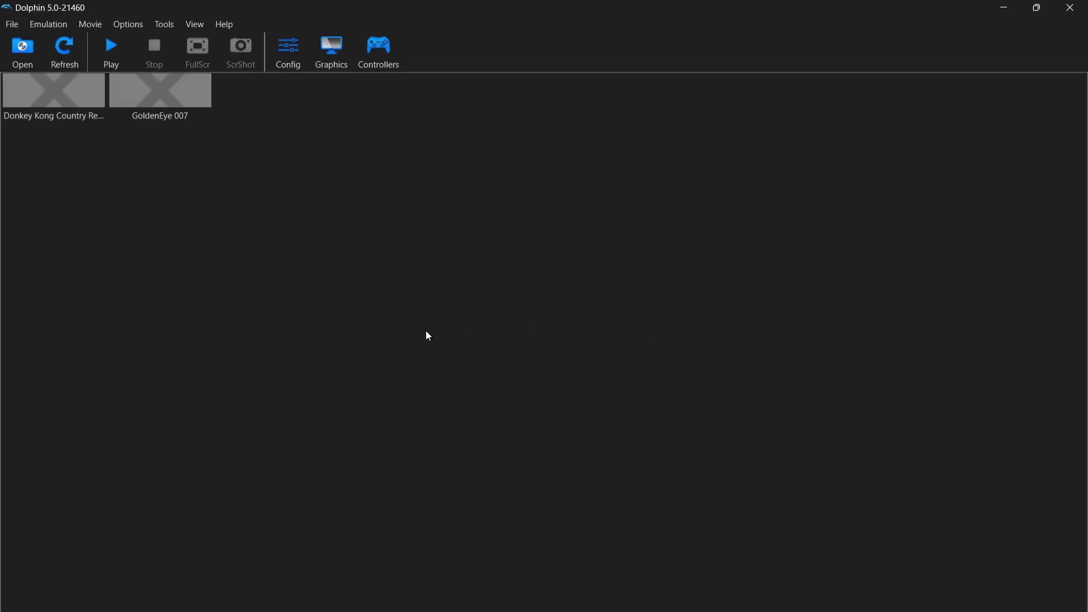
- Test-boot GoldenEye 007 from Dolphin's game list
double_click(177, 107)
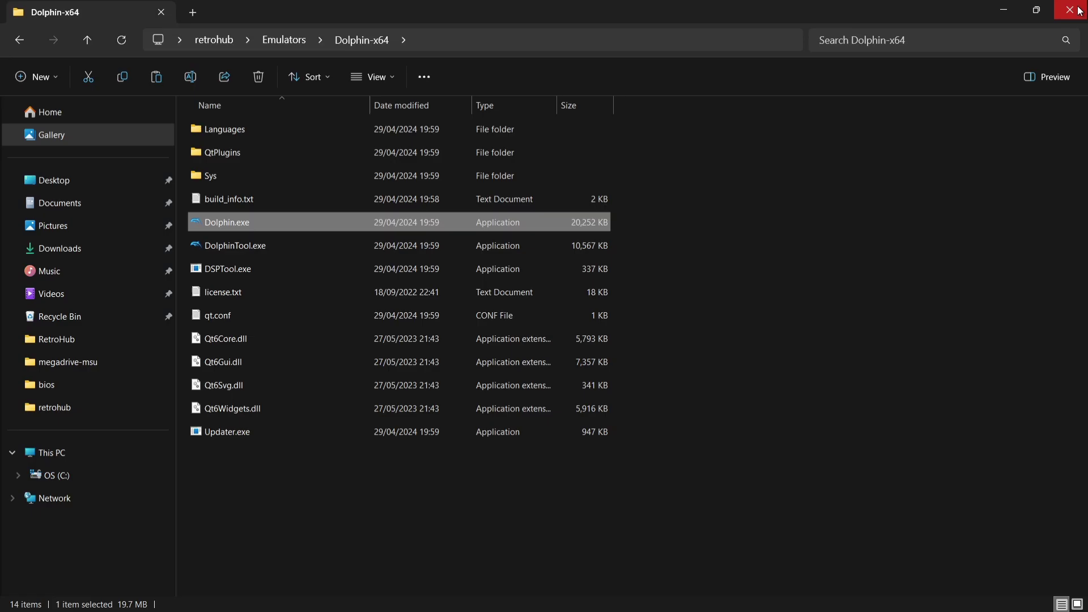
- Launch RetroHub and try playing Donkey Kong Country Returns from the Nintendo Wii library
left_click(1070, 9)
right_click(599, 75)
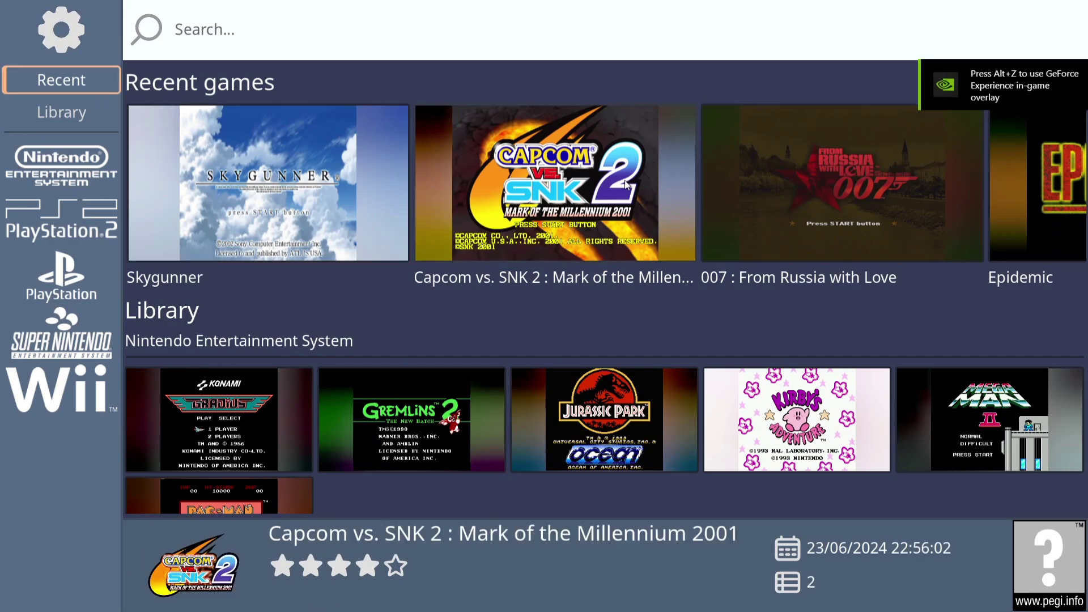
left_click(60, 376)
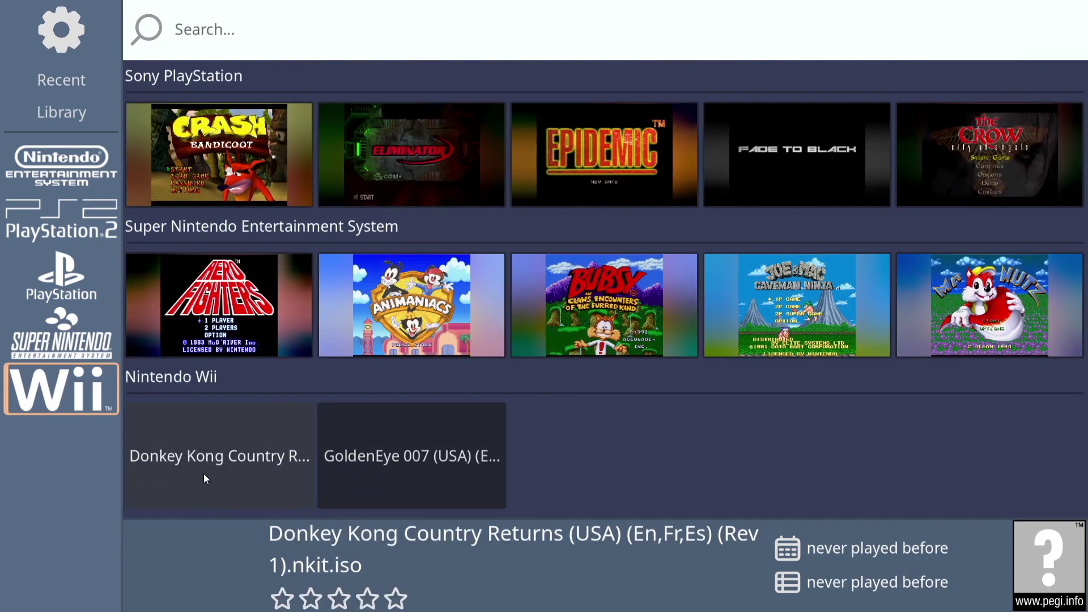
left_click(204, 475)
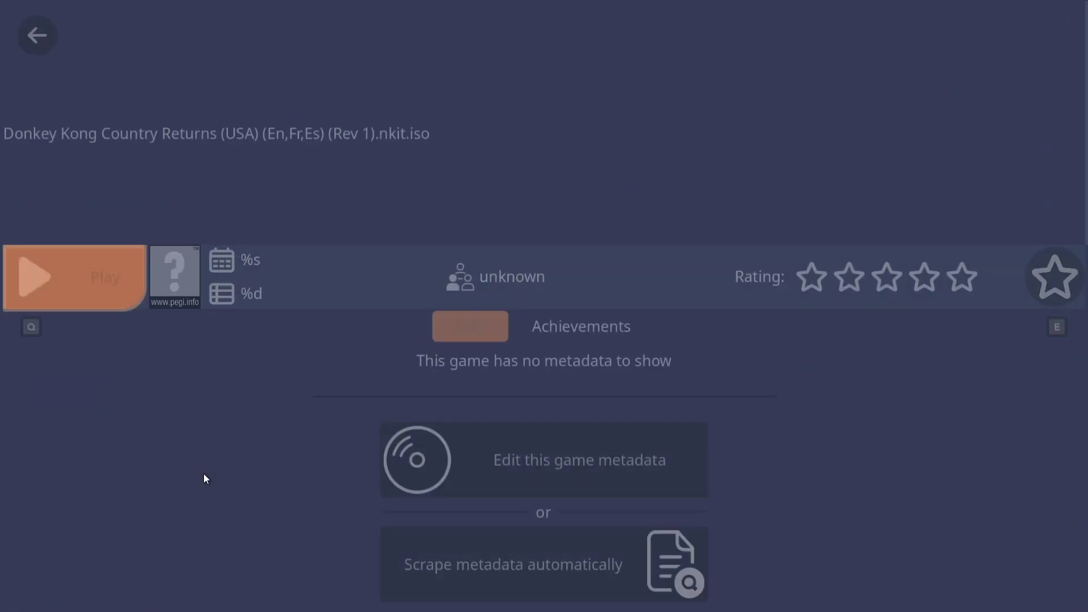
left_click(108, 268)
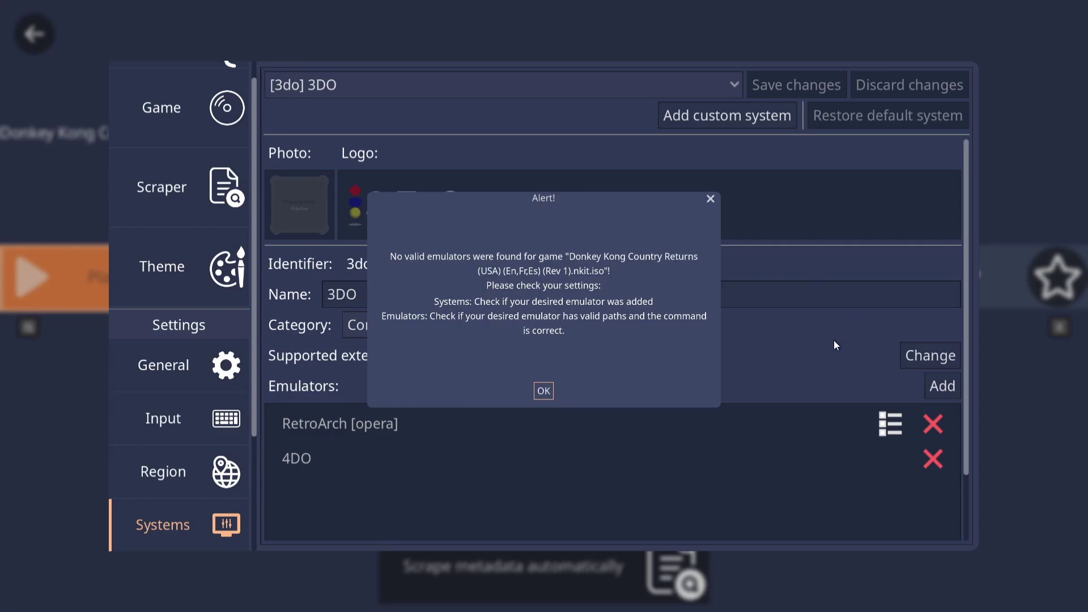
- Dismiss the no-emulator alert and select [wii] Nintendo Wii in the Systems settings
left_click(544, 391)
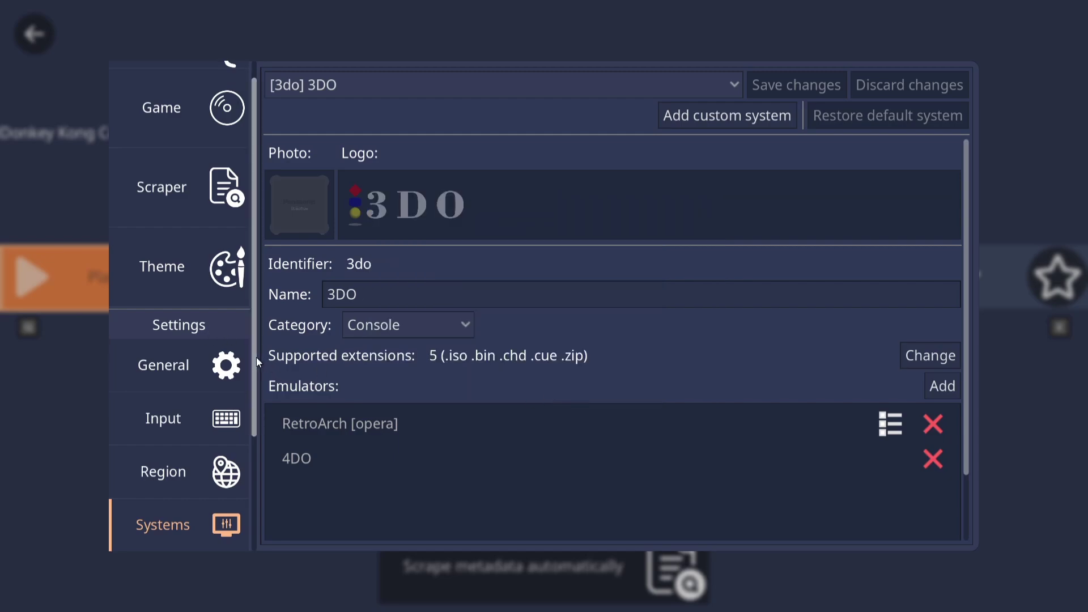
left_click_drag(256, 357, 267, 487)
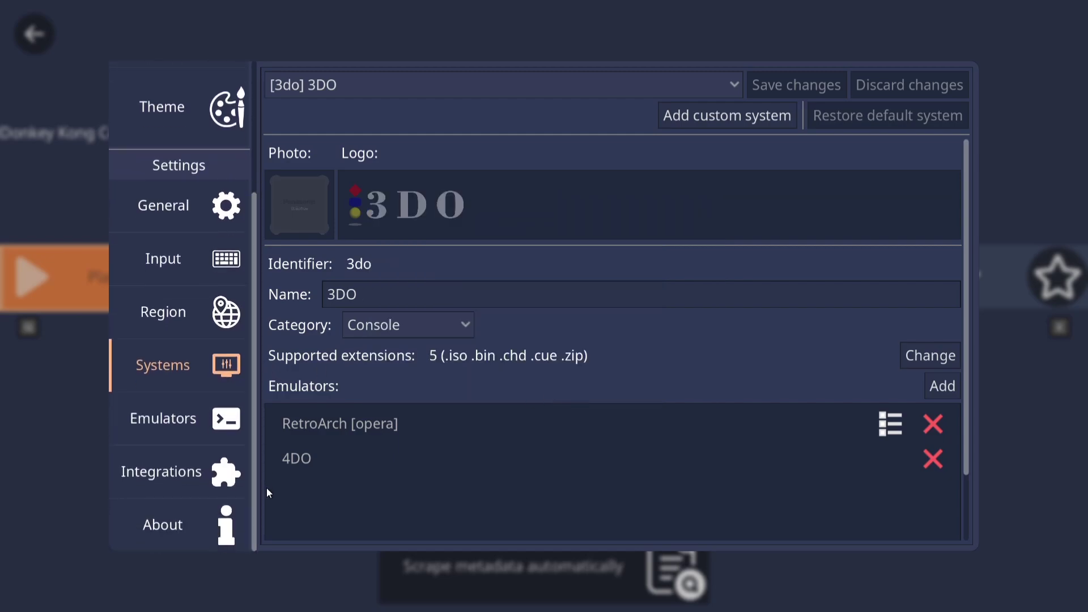
left_click(179, 365)
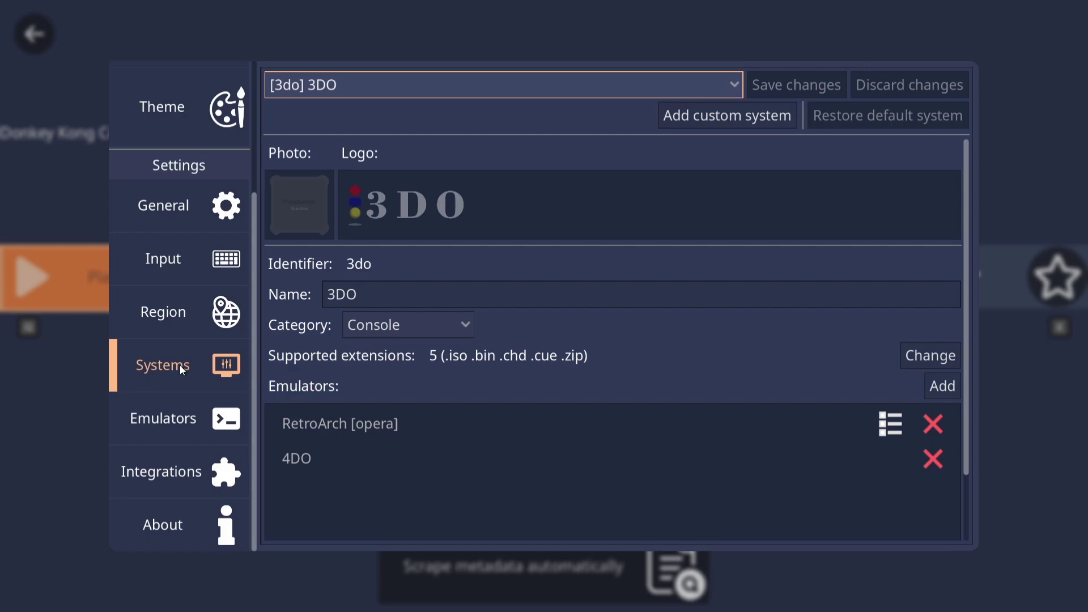
left_click(735, 83)
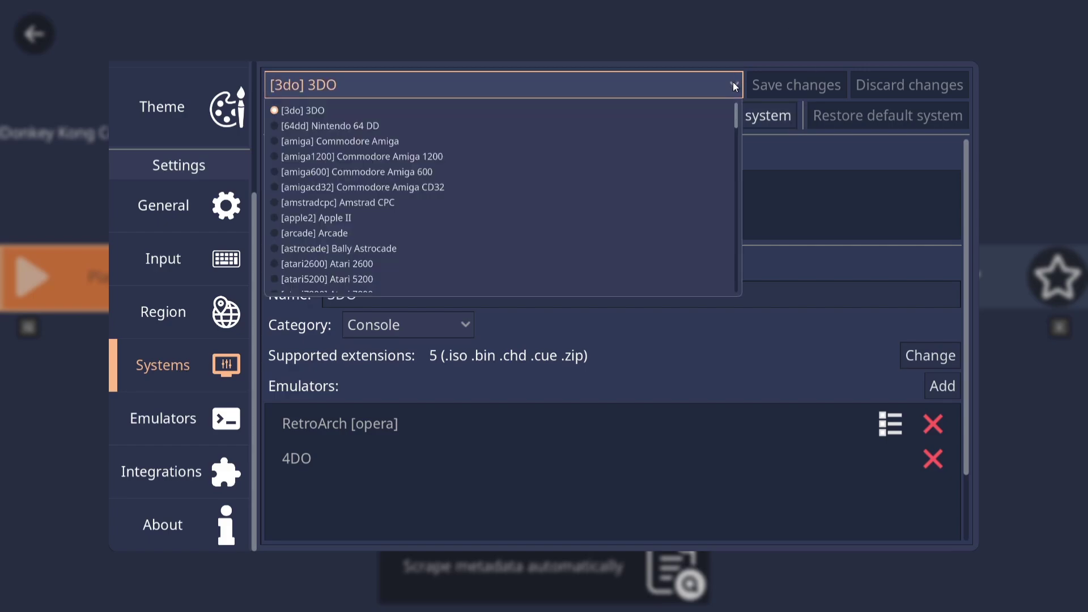
left_click_drag(736, 115, 411, 250)
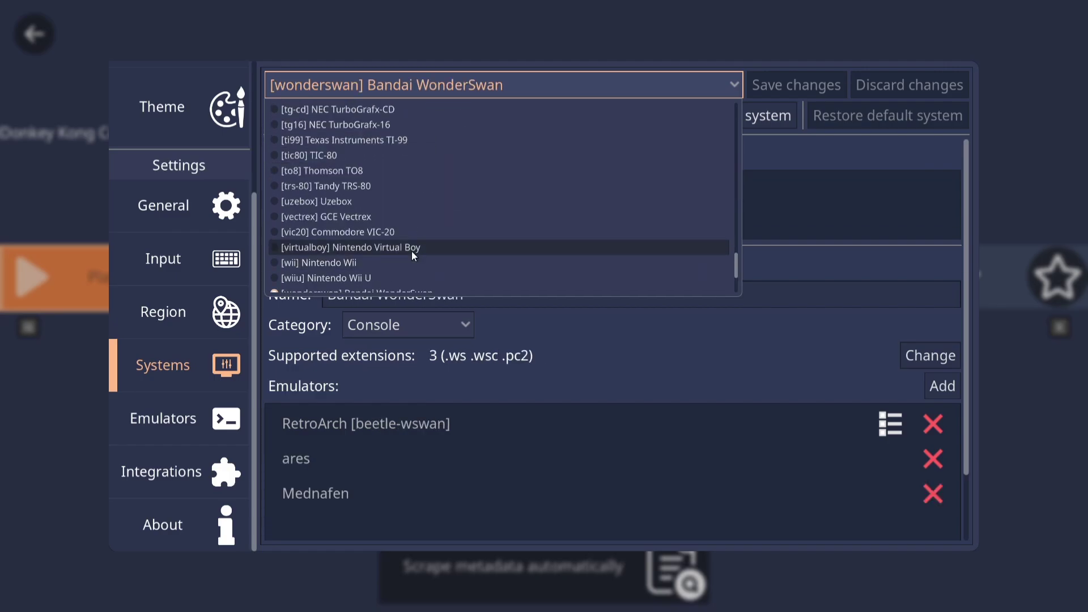
left_click(362, 266)
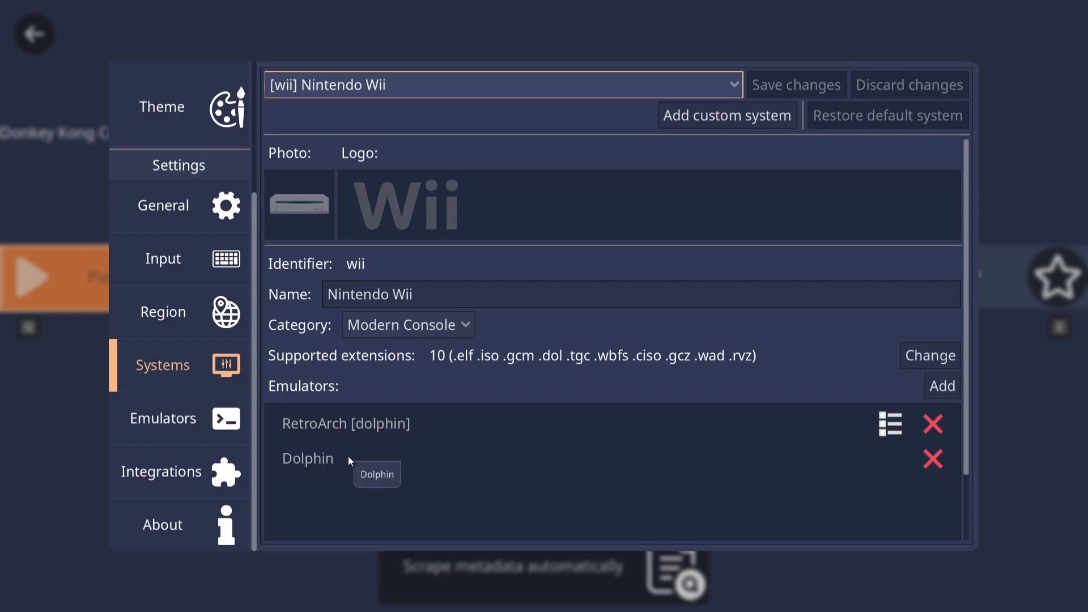
- Select the [dolphin] Dolphin entry in the Emulators settings
left_click(166, 420)
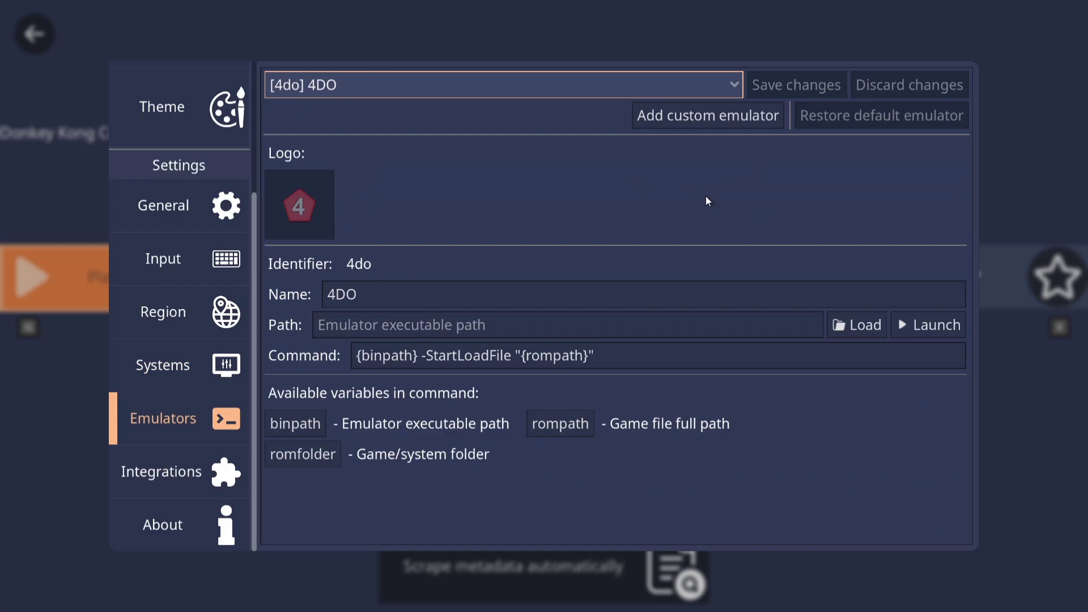
left_click(731, 86)
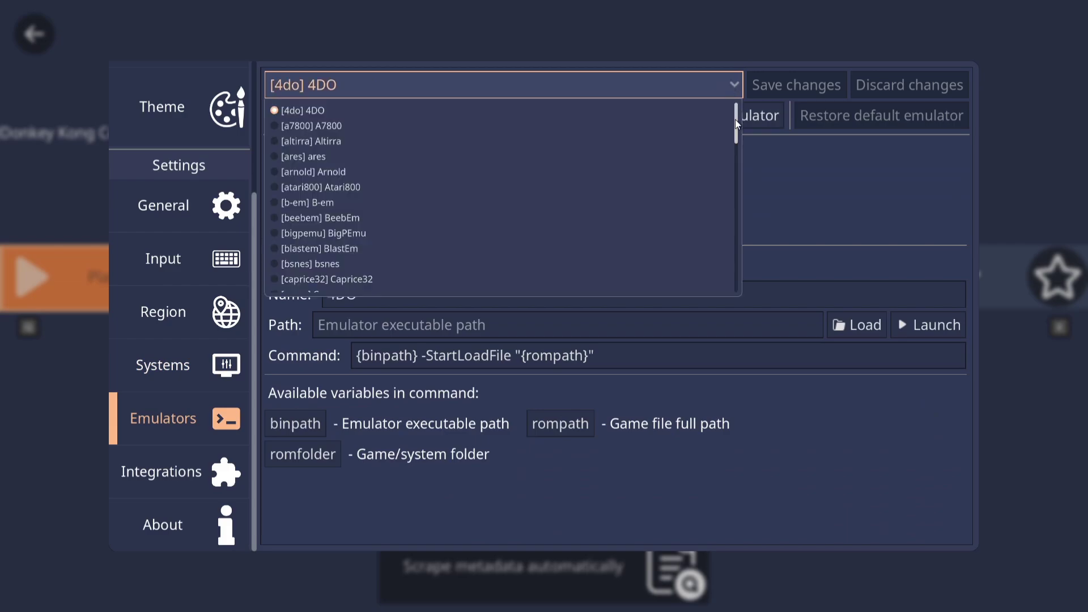
left_click_drag(736, 119, 735, 159)
left_click(319, 226)
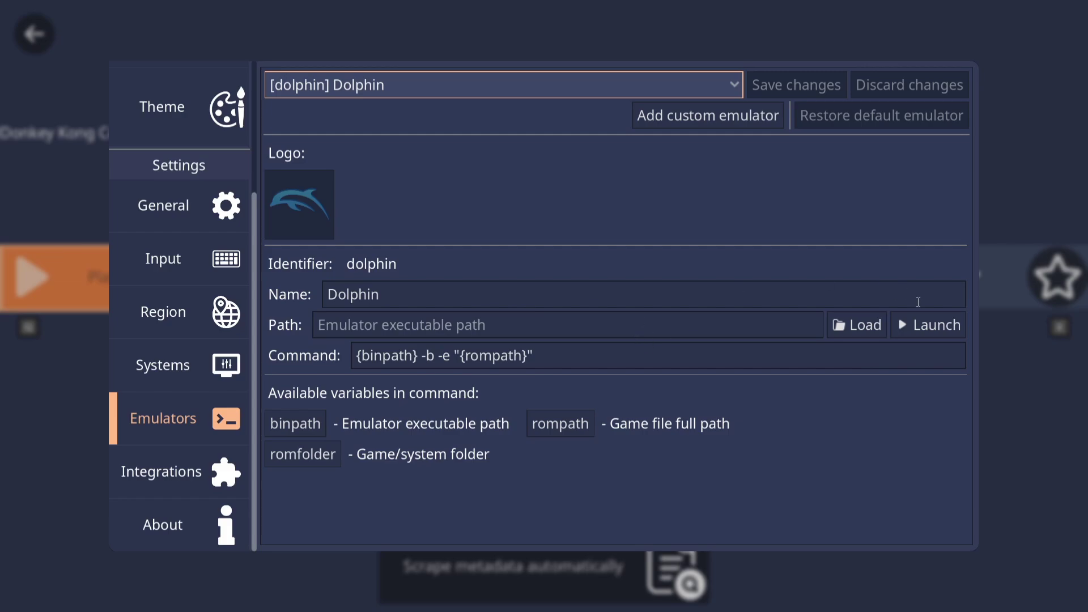
- Set Dolphin's executable path to retrohub/Emulators/Dolphin-x64/Dolphin.exe and save the changes
left_click(878, 326)
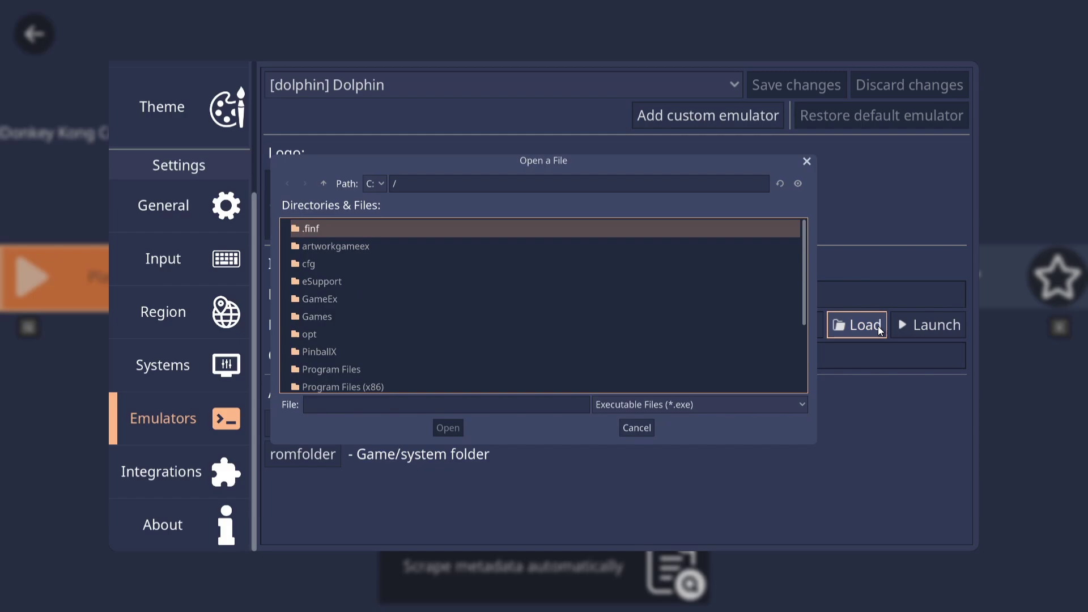
left_click_drag(804, 304, 816, 379)
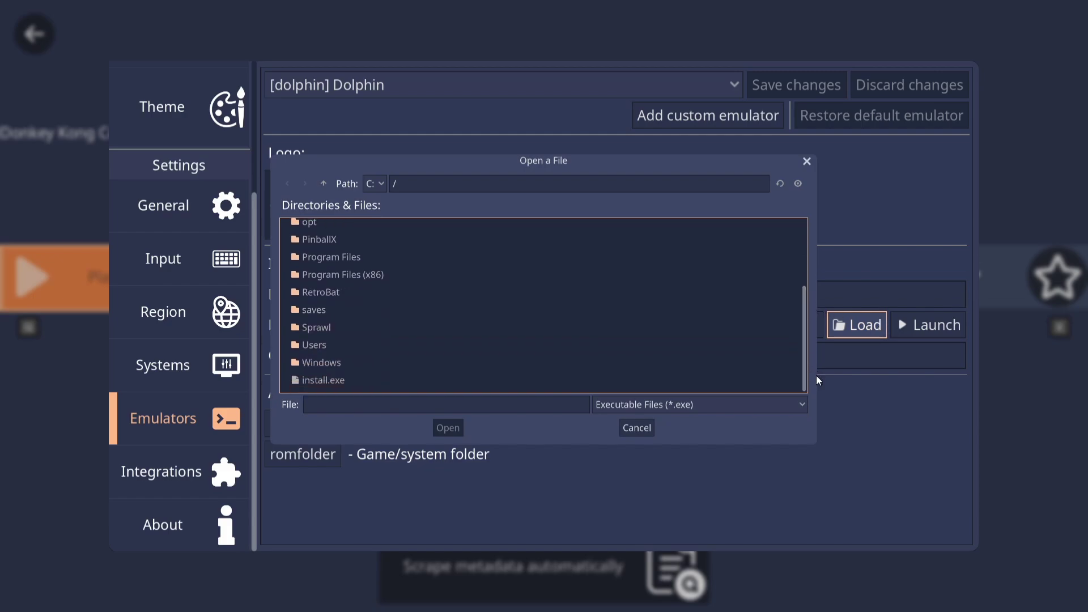
double_click(335, 347)
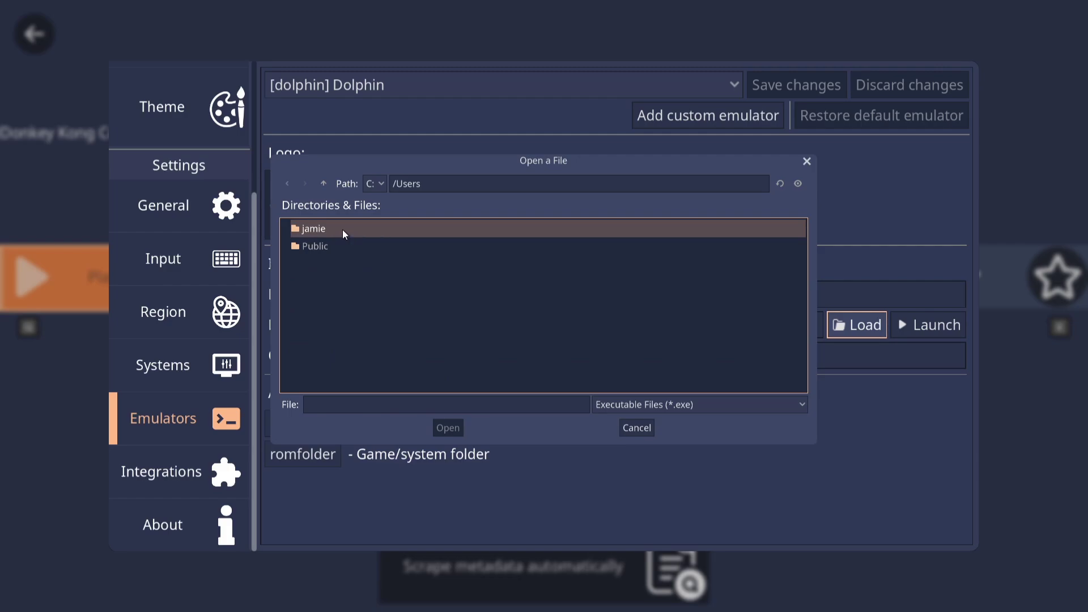
double_click(342, 229)
double_click(349, 353)
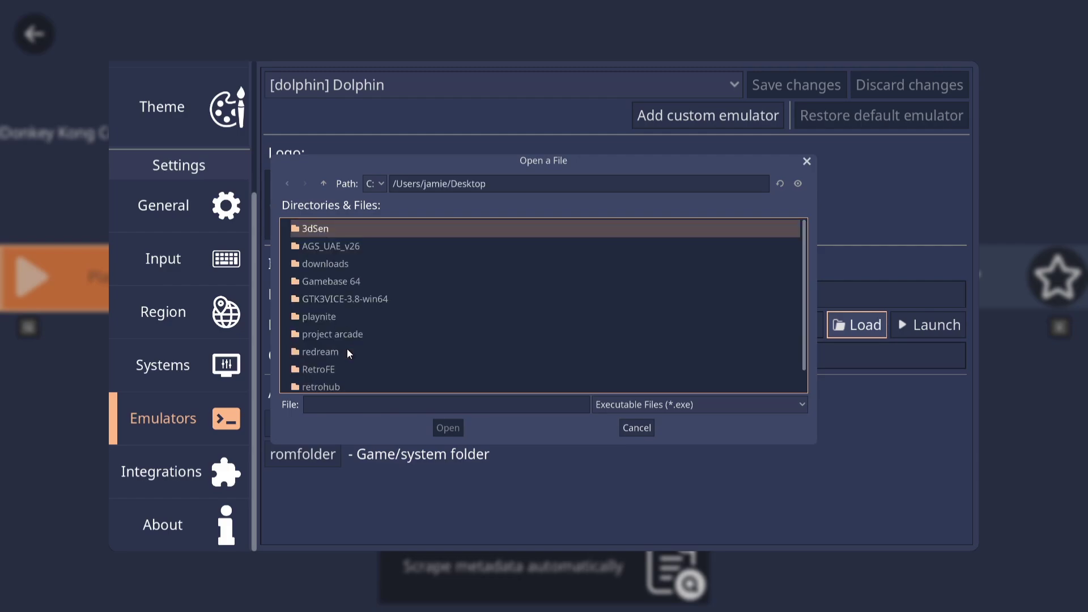
double_click(318, 388)
double_click(344, 227)
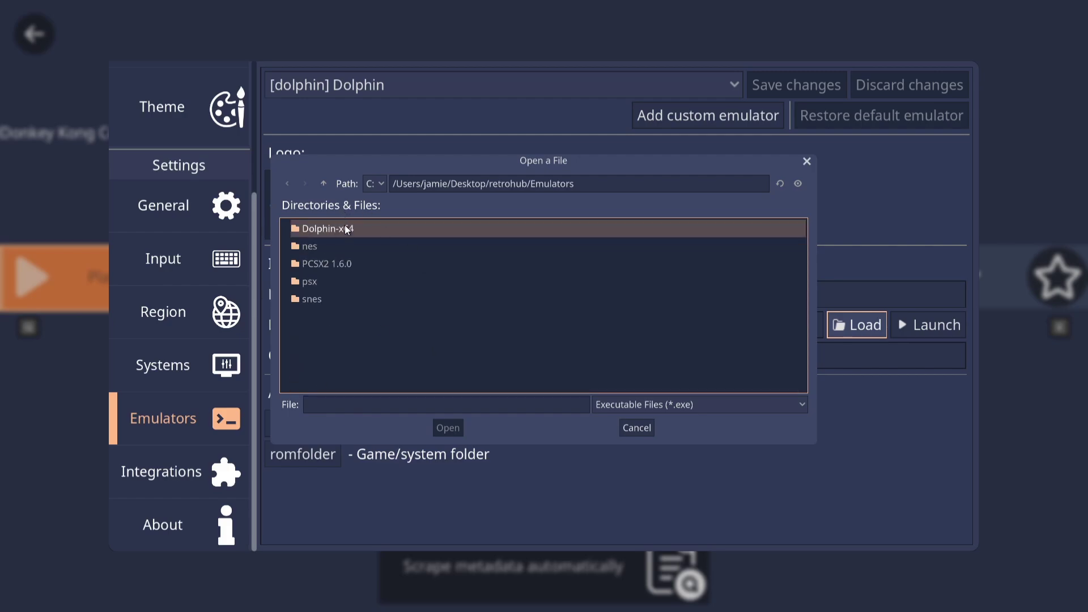
double_click(345, 227)
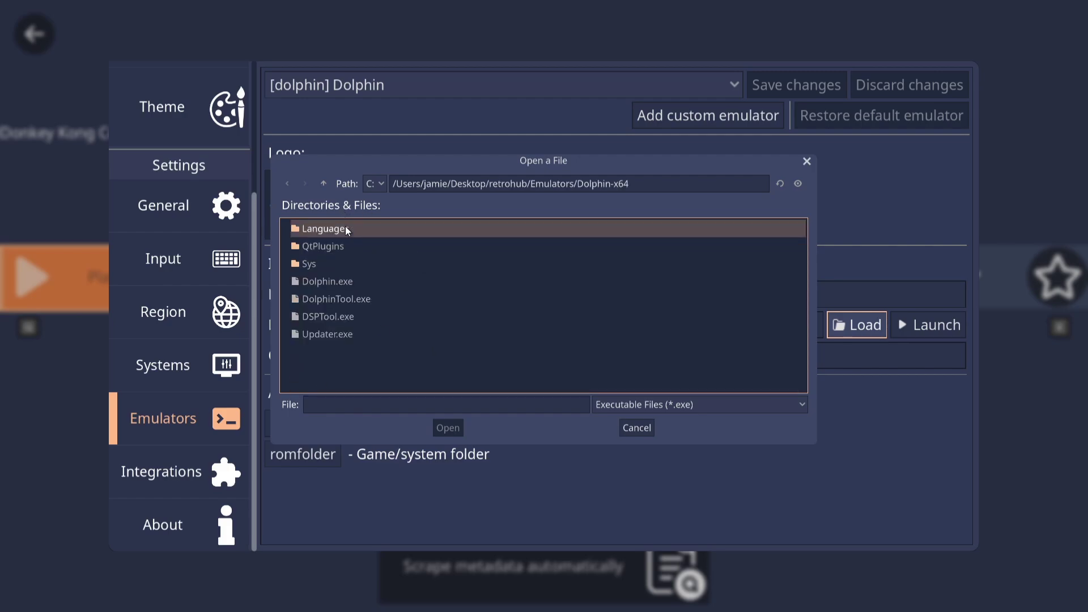
double_click(347, 283)
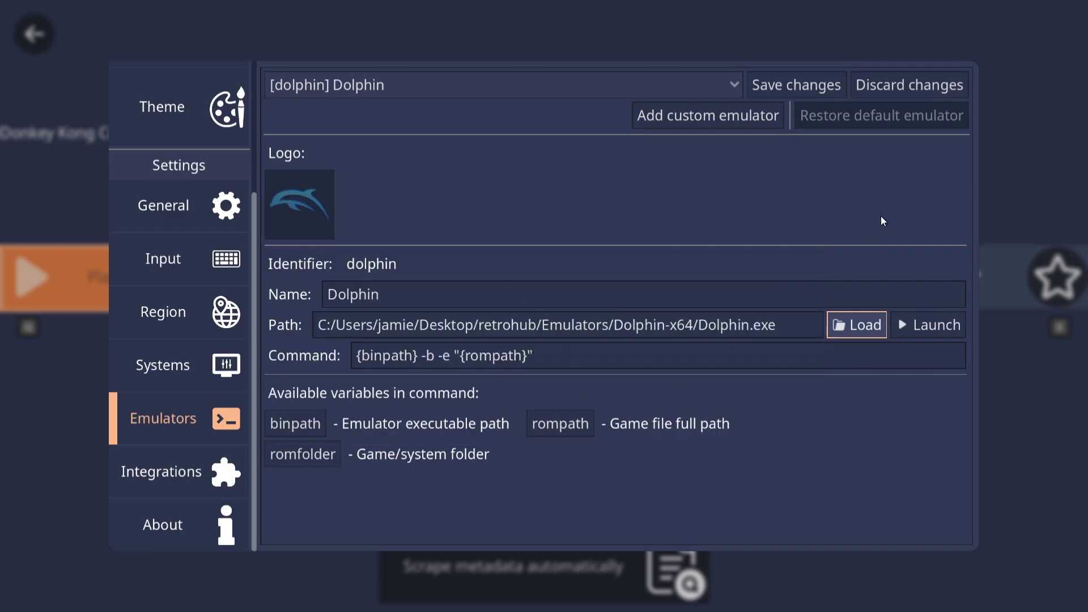
left_click(796, 86)
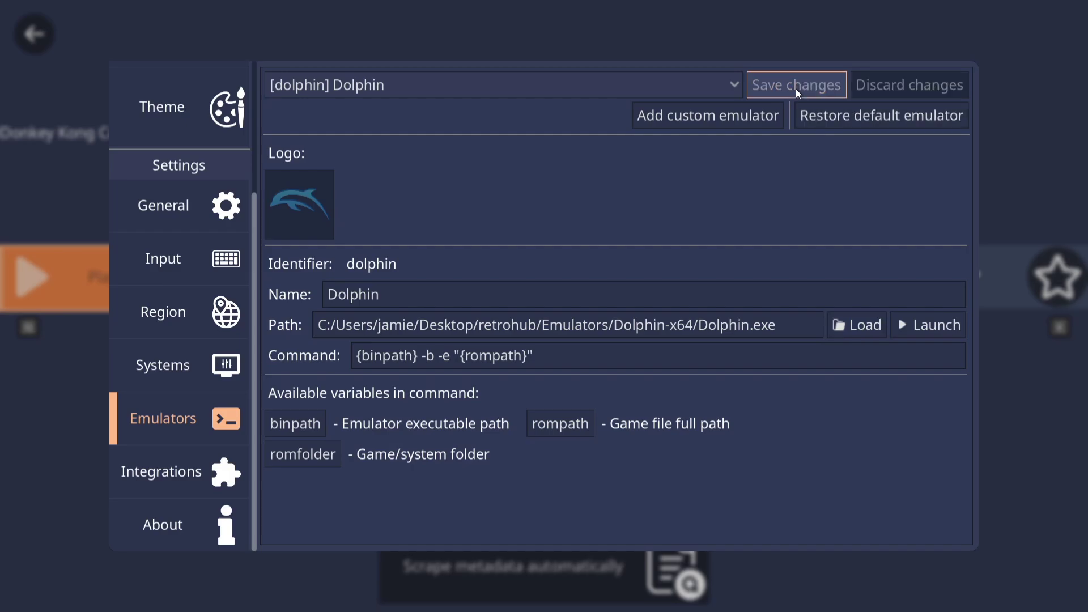
- In the Scraper settings, set Games to scrape to Without metadata and start scraping
key("Escape")
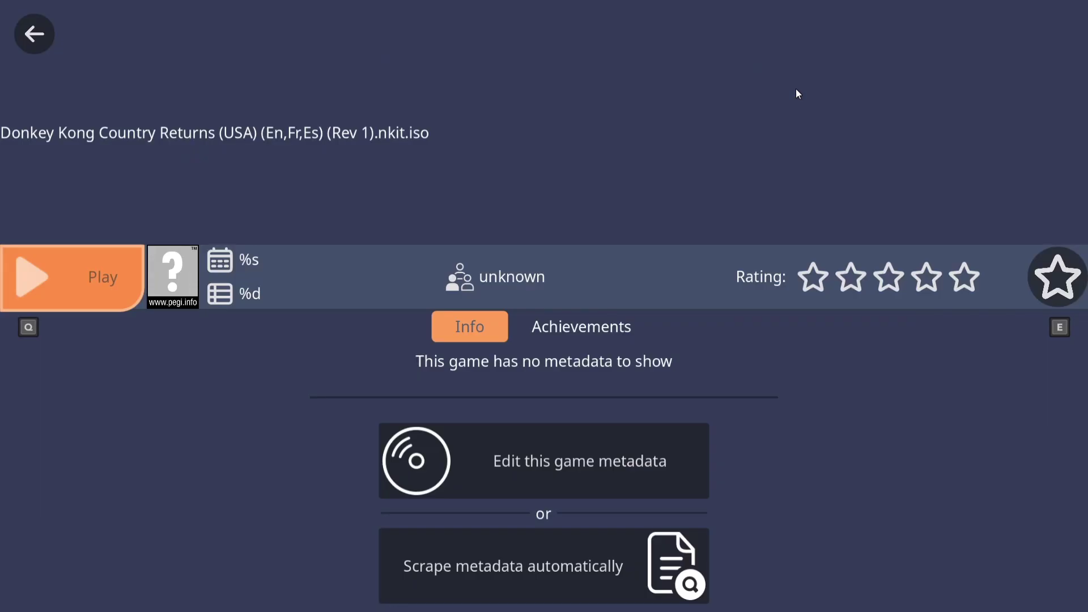
key("Escape")
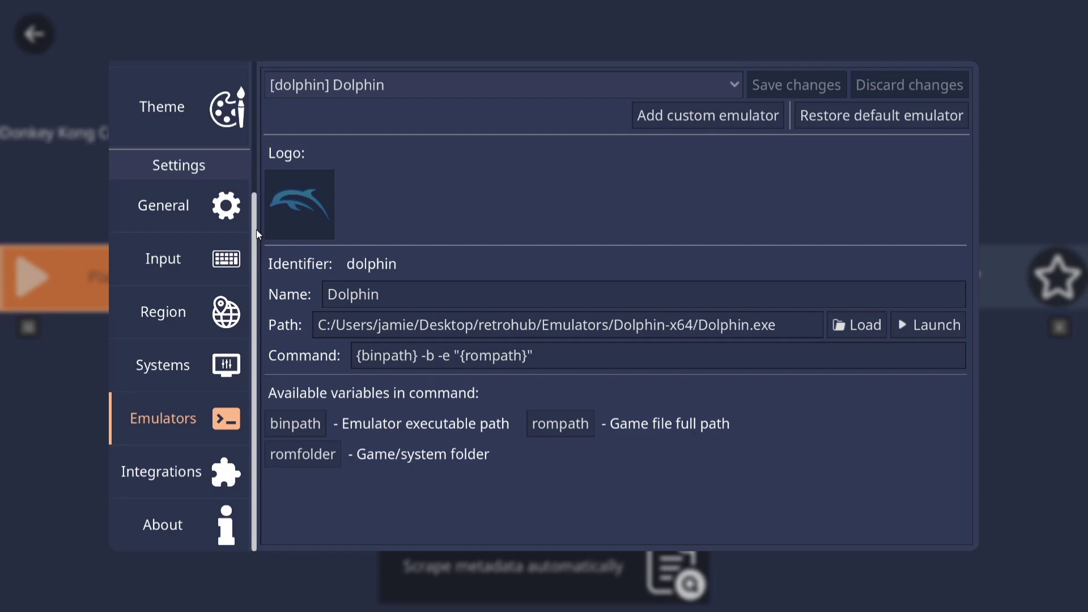
left_click_drag(254, 229, 269, 124)
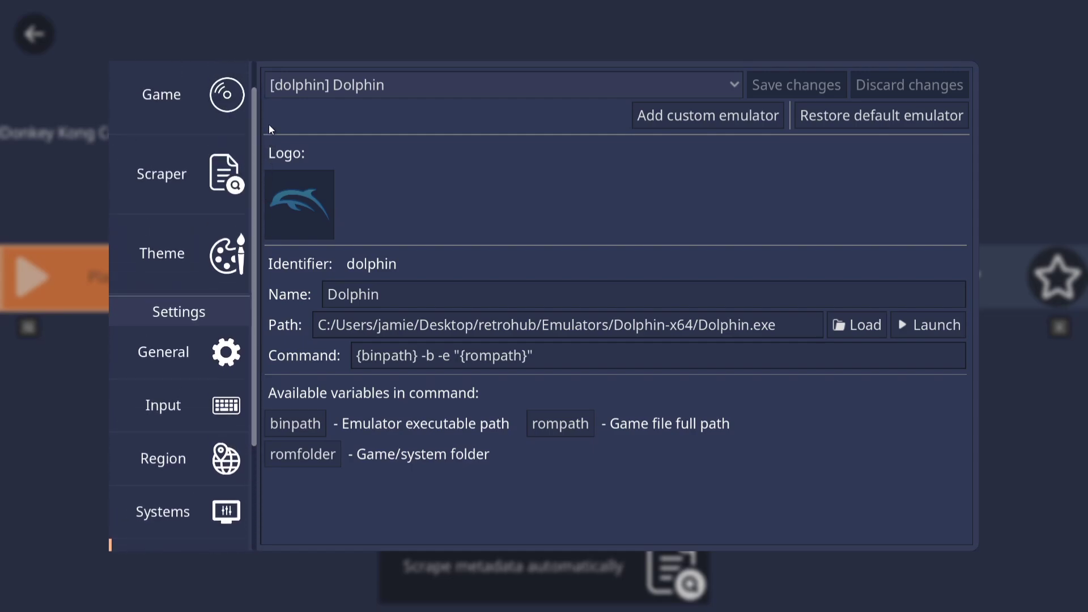
left_click(165, 162)
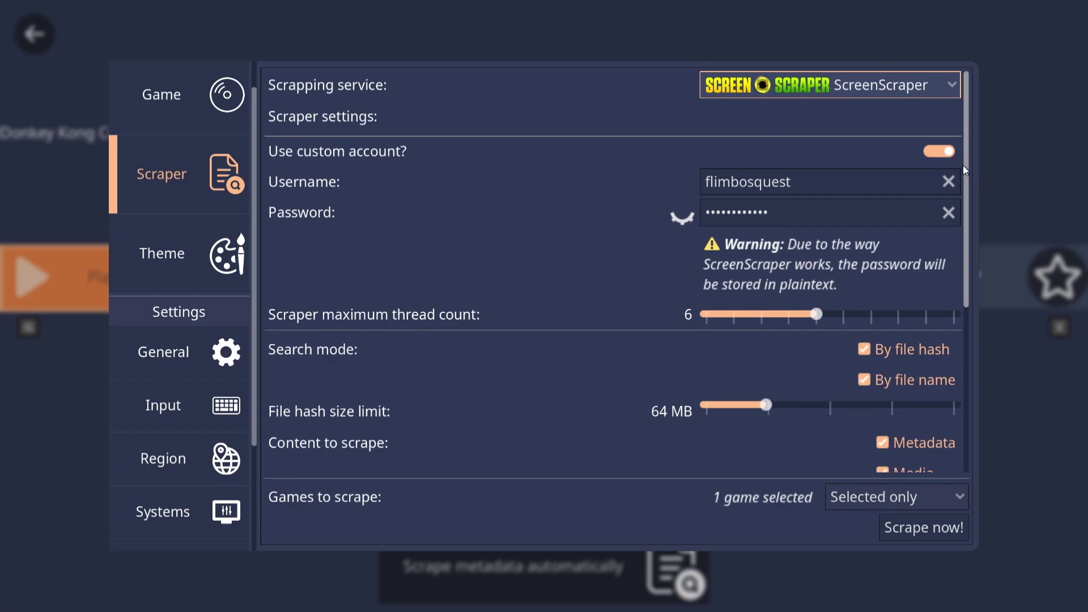
left_click_drag(958, 173, 985, 394)
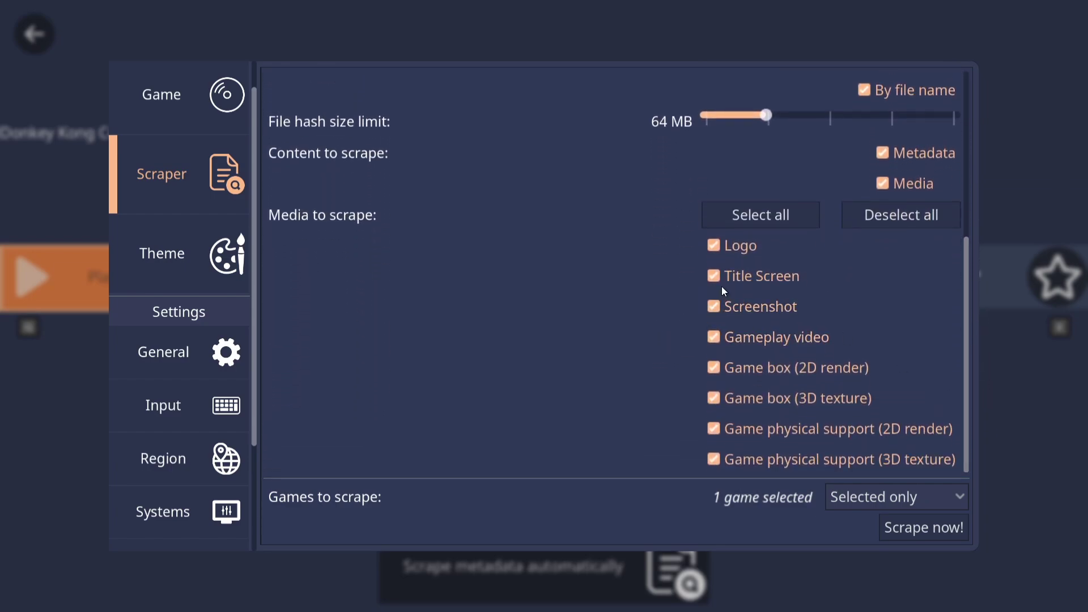
left_click(874, 503)
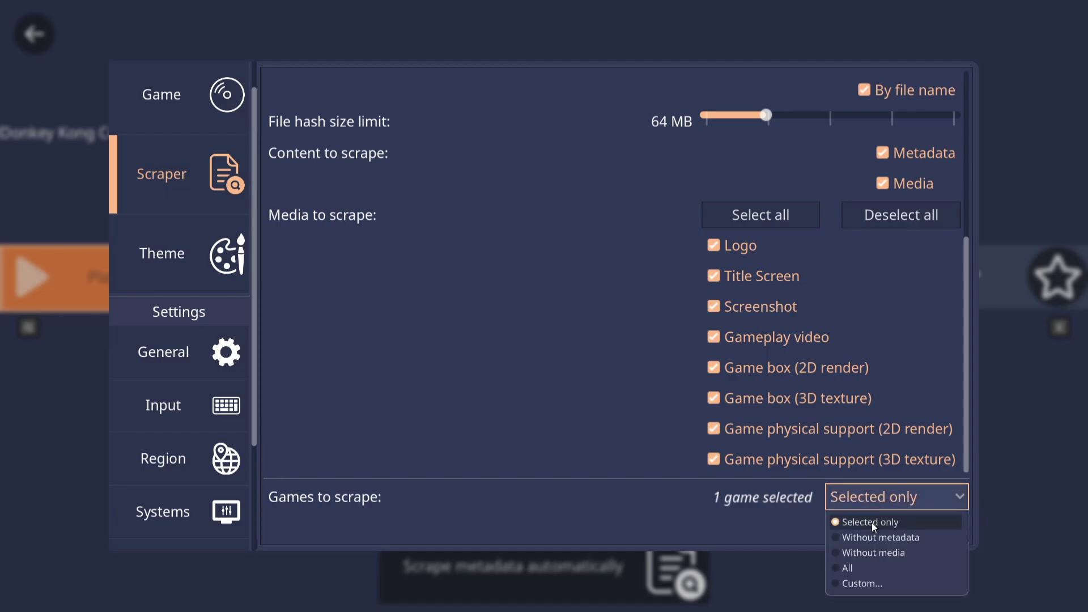
left_click(874, 537)
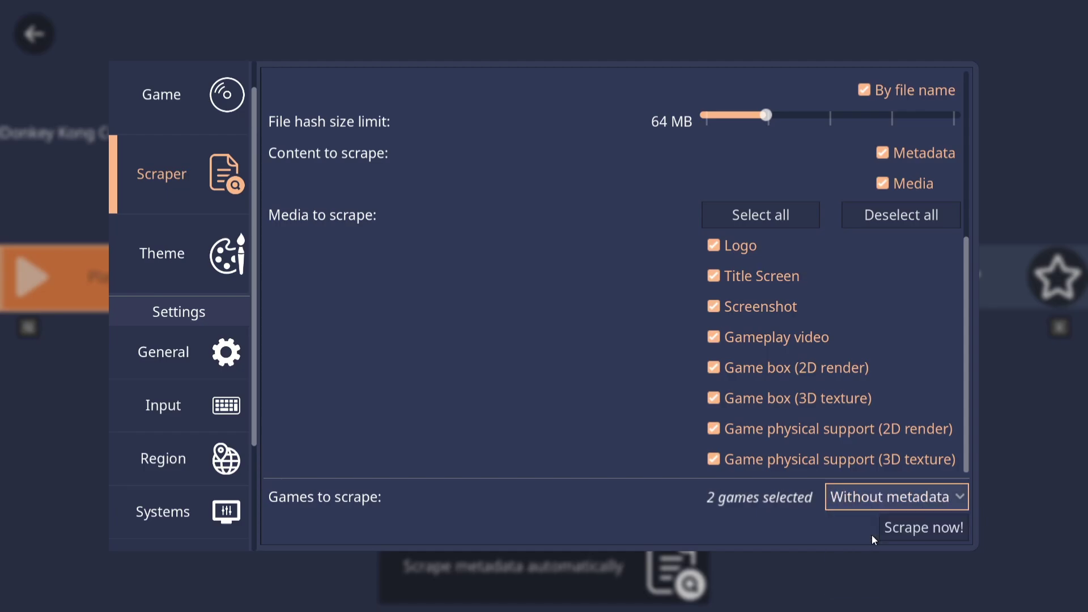
left_click(917, 532)
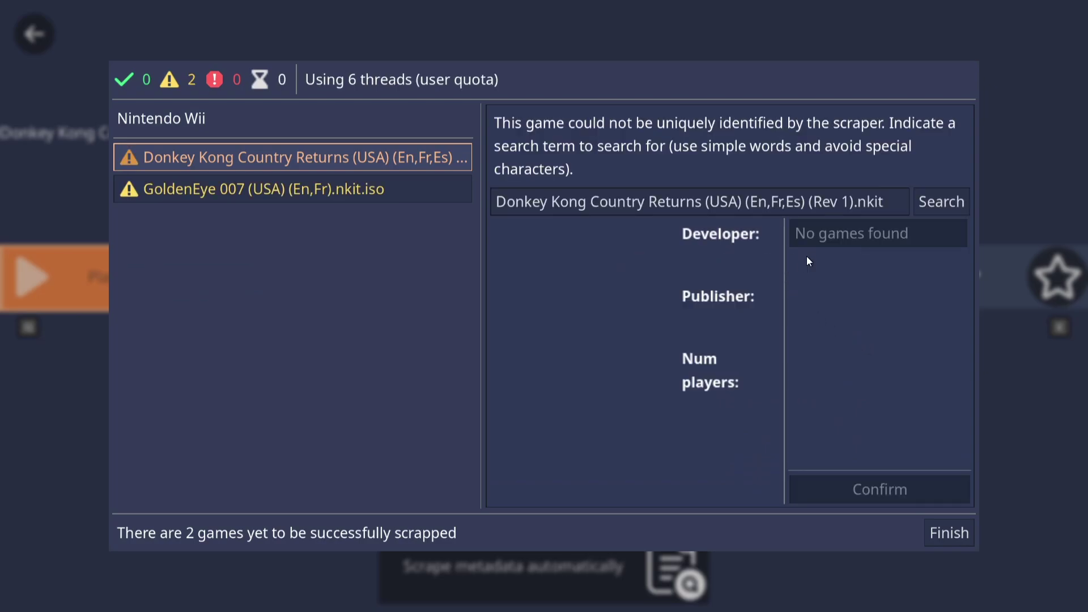
- Trim the Donkey Kong search term and accept the Donkey Kong Country Returns match
left_click(833, 201)
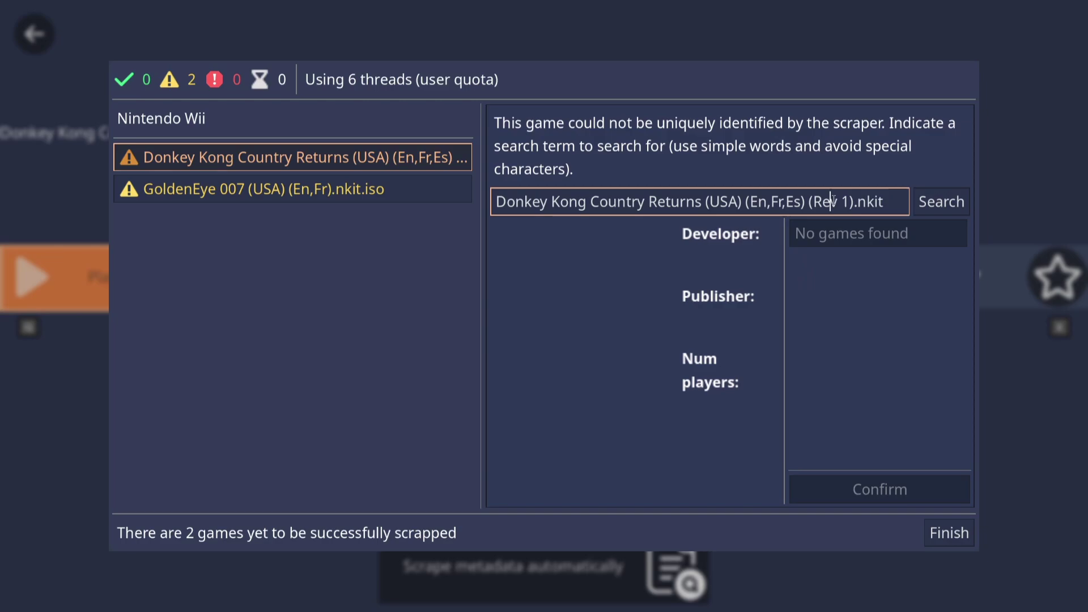
key("Right")
key("Right")
key("Right")
key("Right")
key("Right")
key("Right")
key("Right")
key("Right")
key("Right")
key("BackSpace")
key("BackSpace")
key("BackSpace")
key("BackSpace")
key("BackSpace")
key("BackSpace")
key("BackSpace")
key("BackSpace")
key("BackSpace")
key("BackSpace")
key("BackSpace")
key("BackSpace")
key("BackSpace")
key("BackSpace")
key("BackSpace")
key("BackSpace")
key("BackSpace")
key("BackSpace")
key("BackSpace")
key("BackSpace")
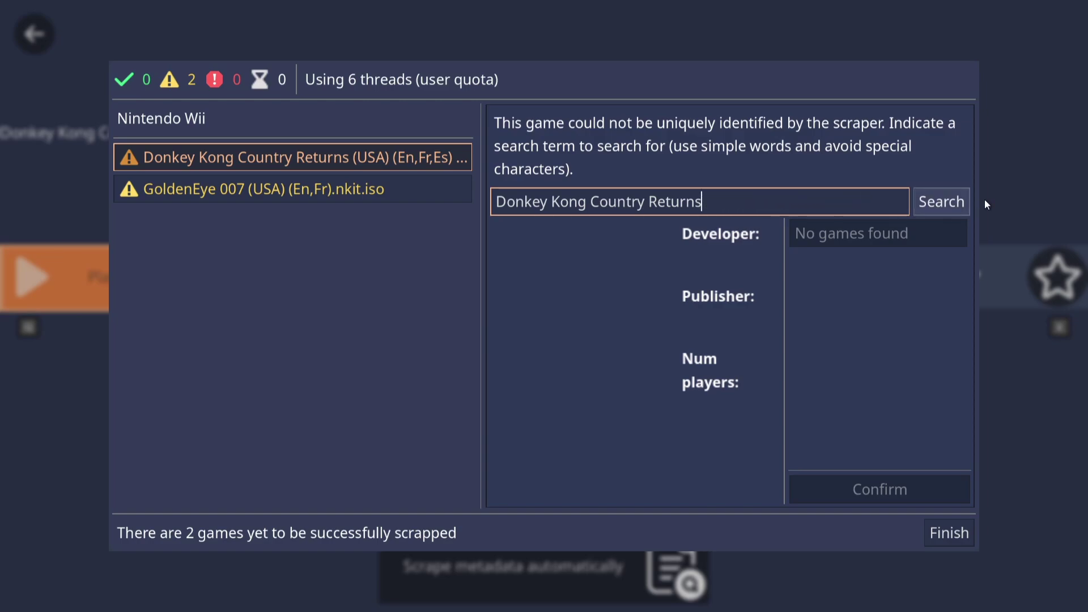
left_click(941, 202)
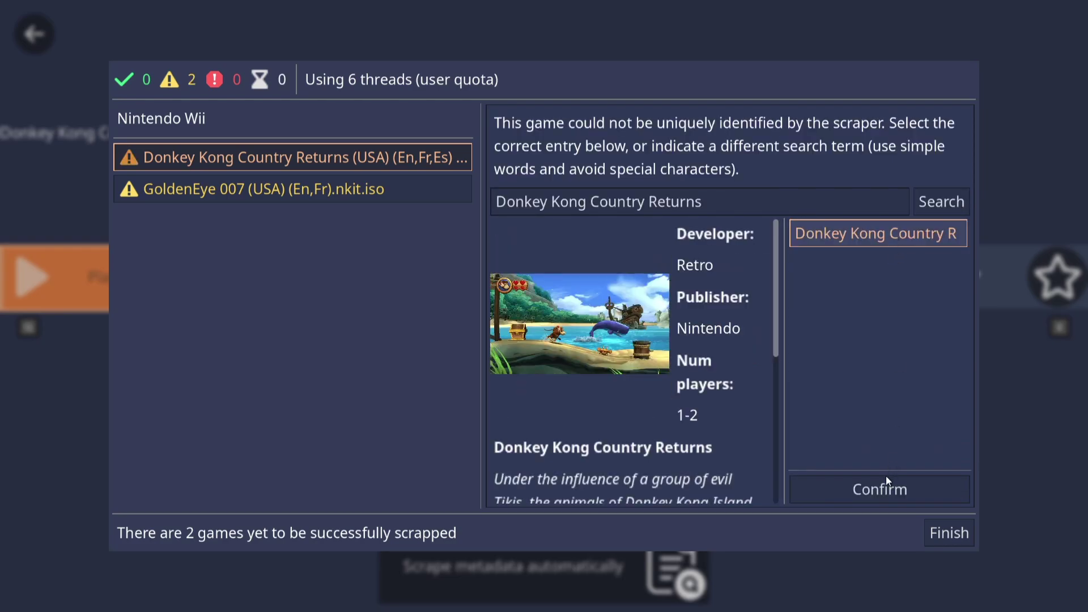
left_click(879, 489)
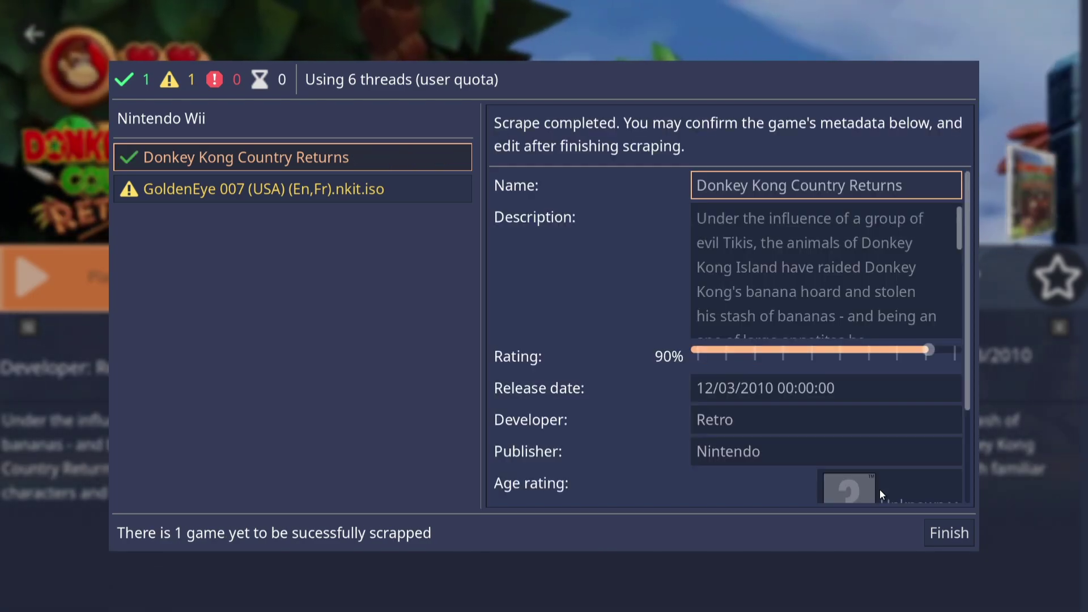
- Search 'GoldenEye 007', confirm the Goldeneye 007 match, and finish the scrape
left_click(284, 195)
left_click(719, 201)
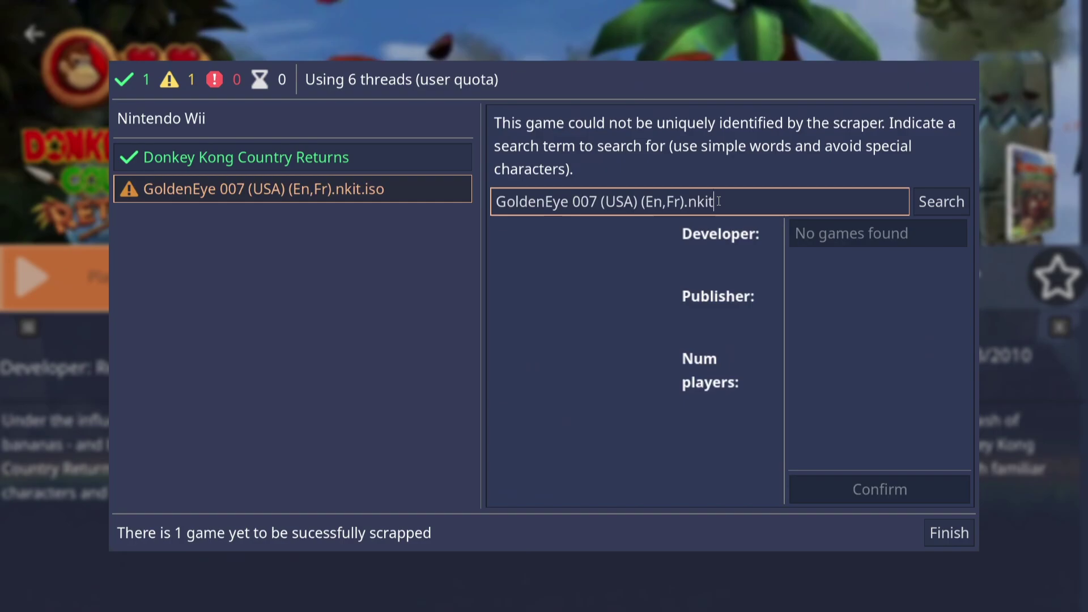
key("BackSpace")
key("BackSpace")
key("BackSpace")
key("BackSpace")
key("BackSpace")
key("BackSpace")
key("BackSpace")
key("BackSpace")
key("BackSpace")
key("BackSpace")
key("BackSpace")
key("BackSpace")
key("BackSpace")
key("BackSpace")
key("BackSpace")
key("BackSpace")
key("BackSpace")
key("BackSpace")
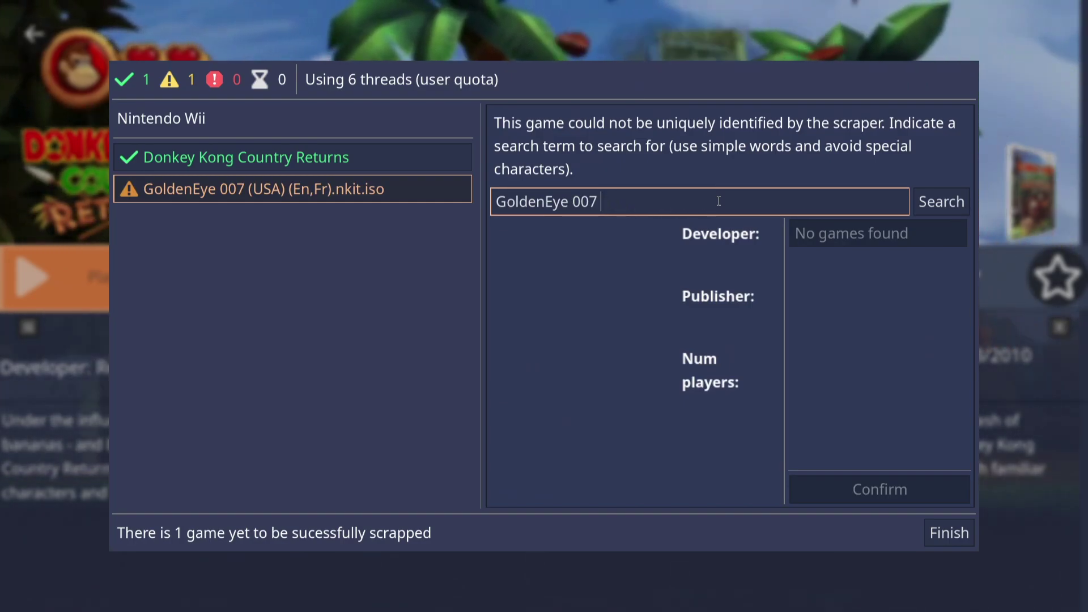
left_click(932, 196)
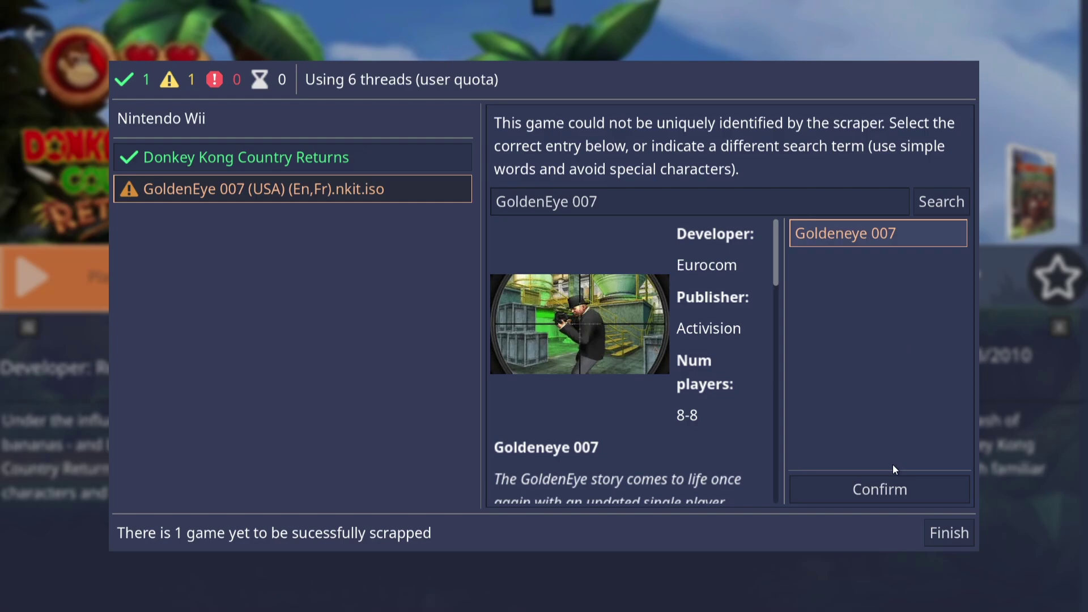
left_click(897, 487)
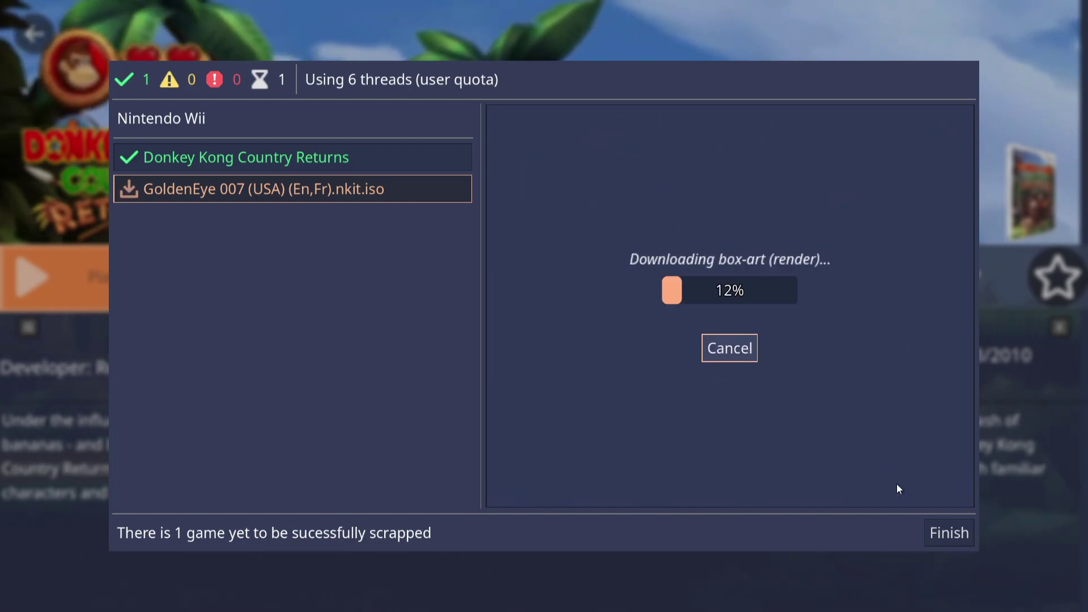
left_click(941, 530)
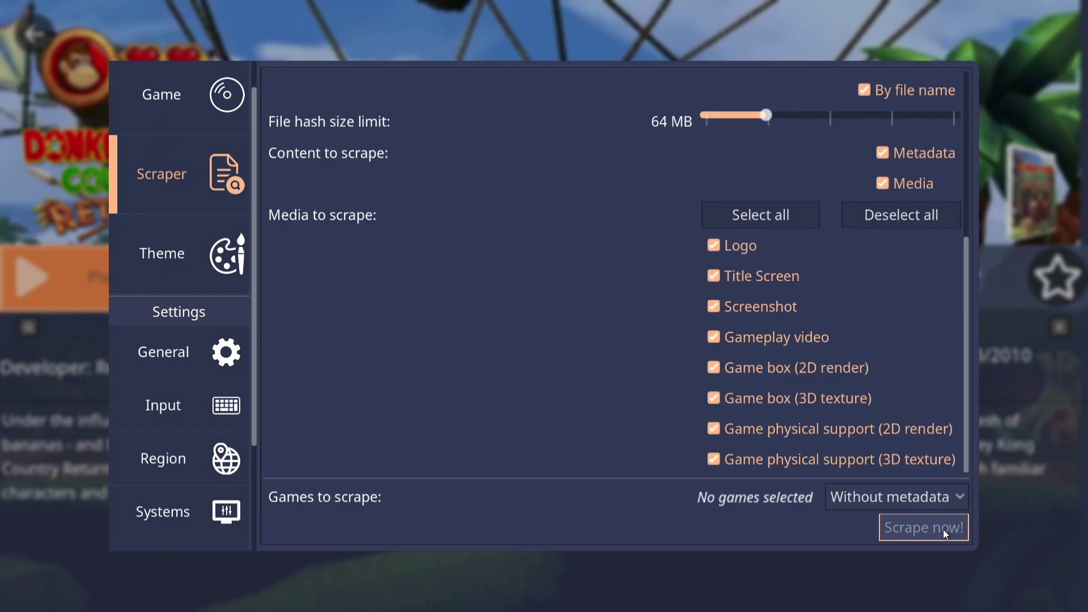
- Return to the library and launch Donkey Kong Country Returns from its details page
key("Escape")
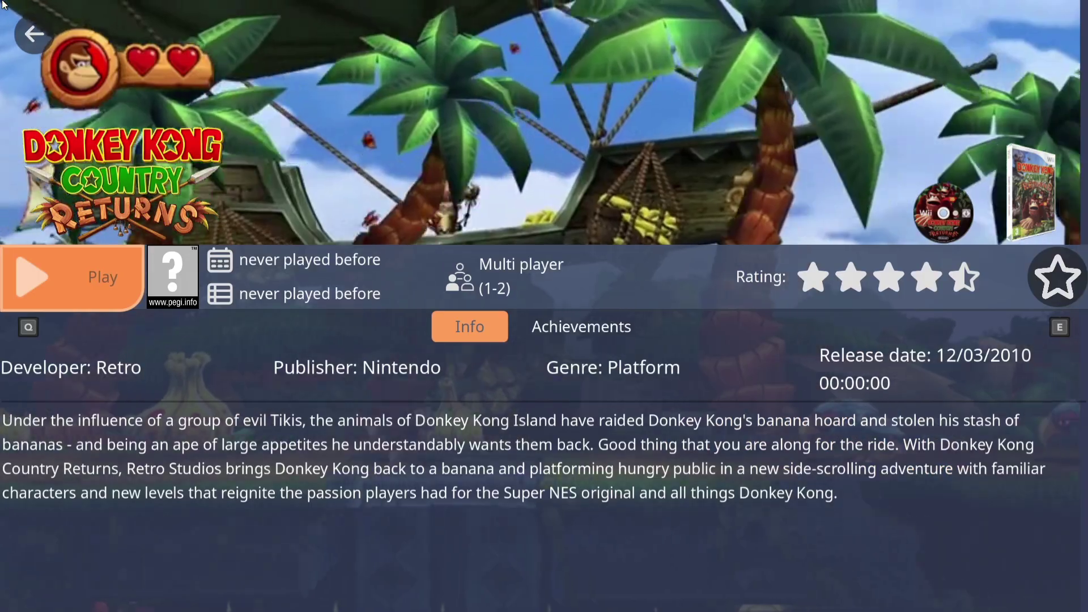
key("Escape")
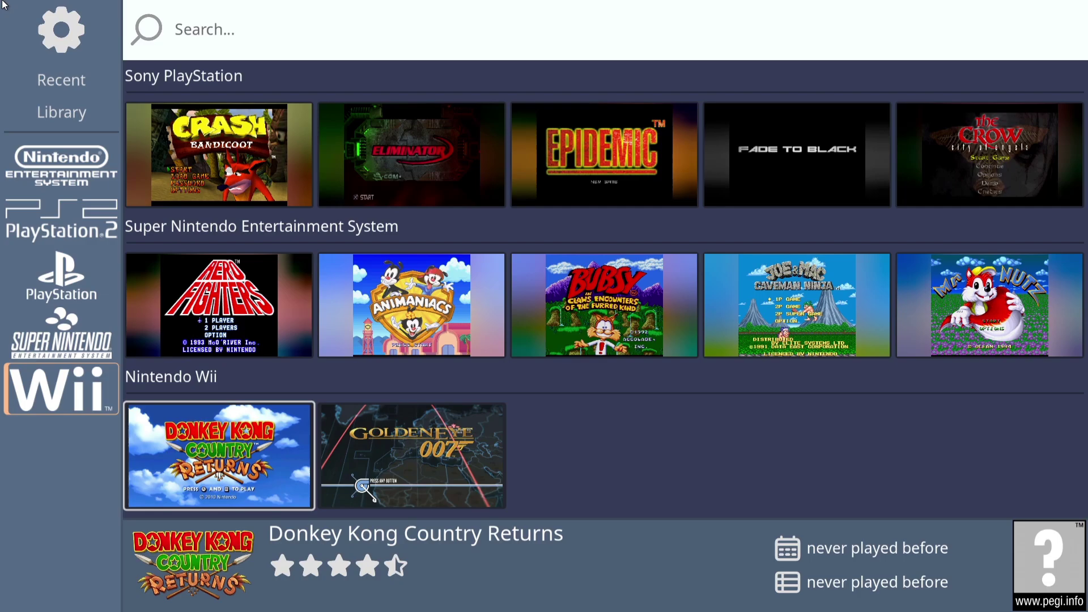
key("Up")
key("Down")
key("Left")
key("Right")
key("Right")
key("Left")
key("Return")
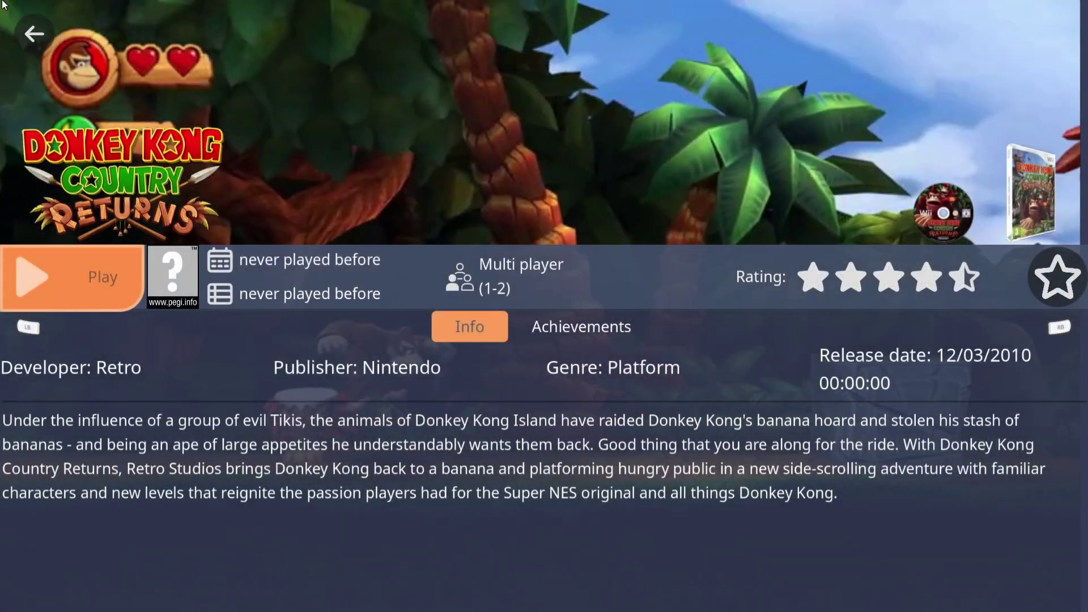
key("Return")
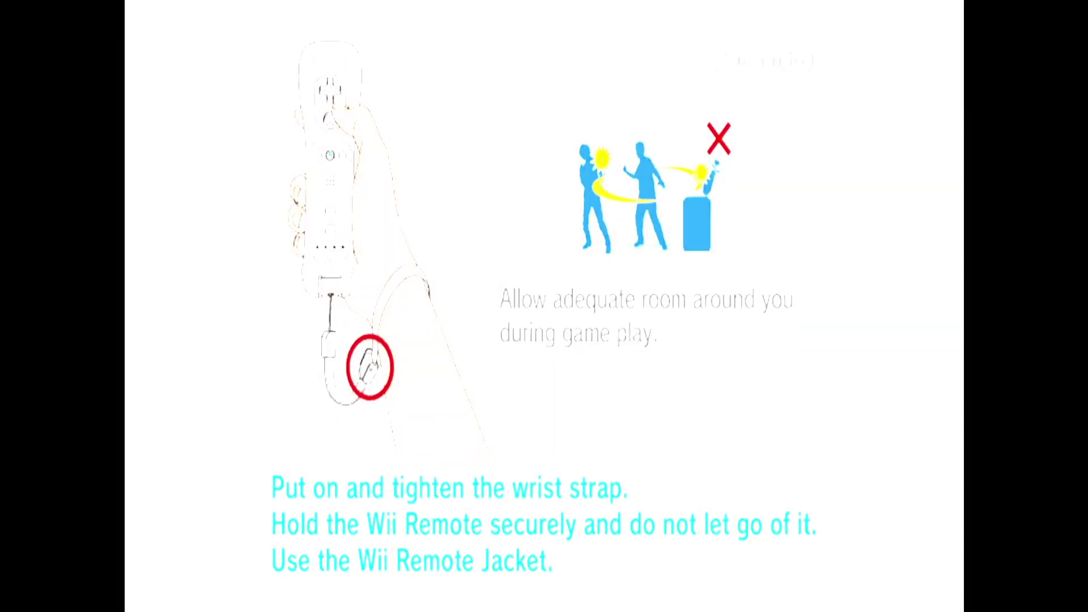
- Stop Donkey Kong Country Returns with Escape to return to RetroHub
key("Escape")
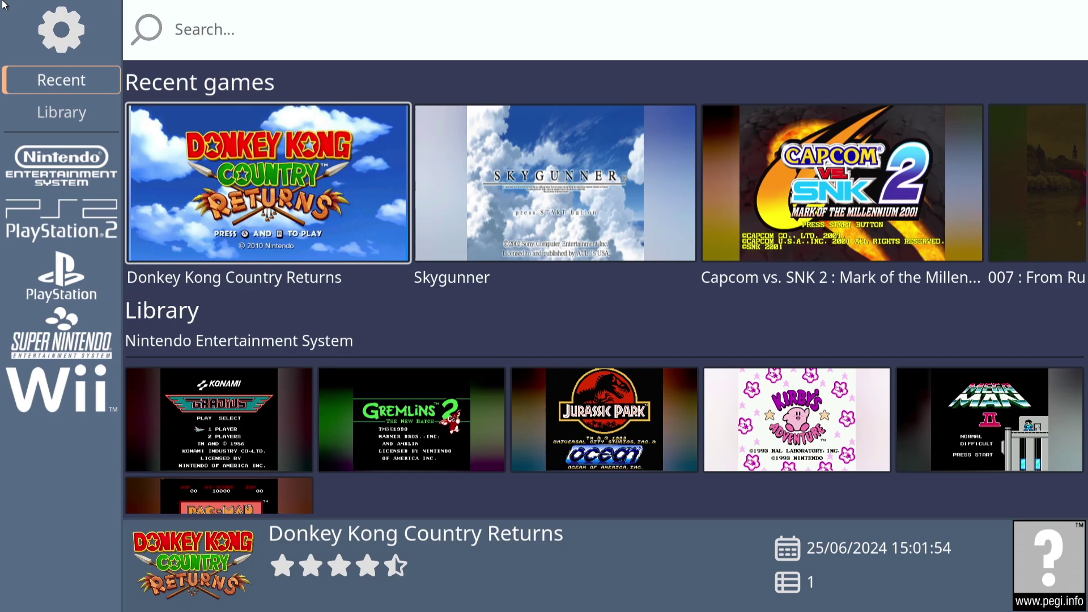
- Quit RetroHub from the Quit section of its settings sidebar
key("Escape")
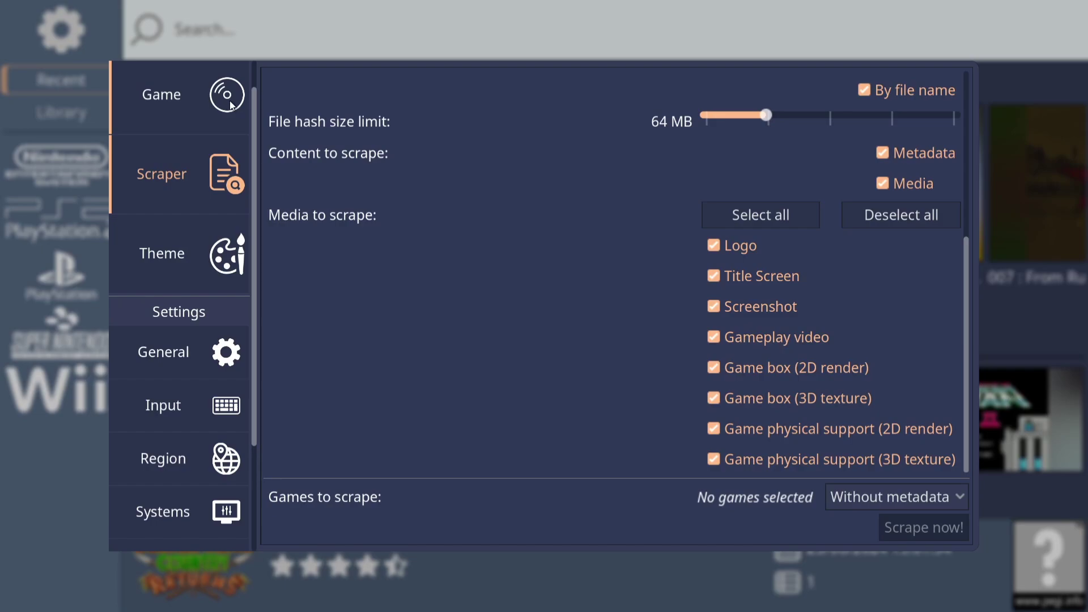
left_click_drag(253, 110, 256, 83)
left_click(193, 80)
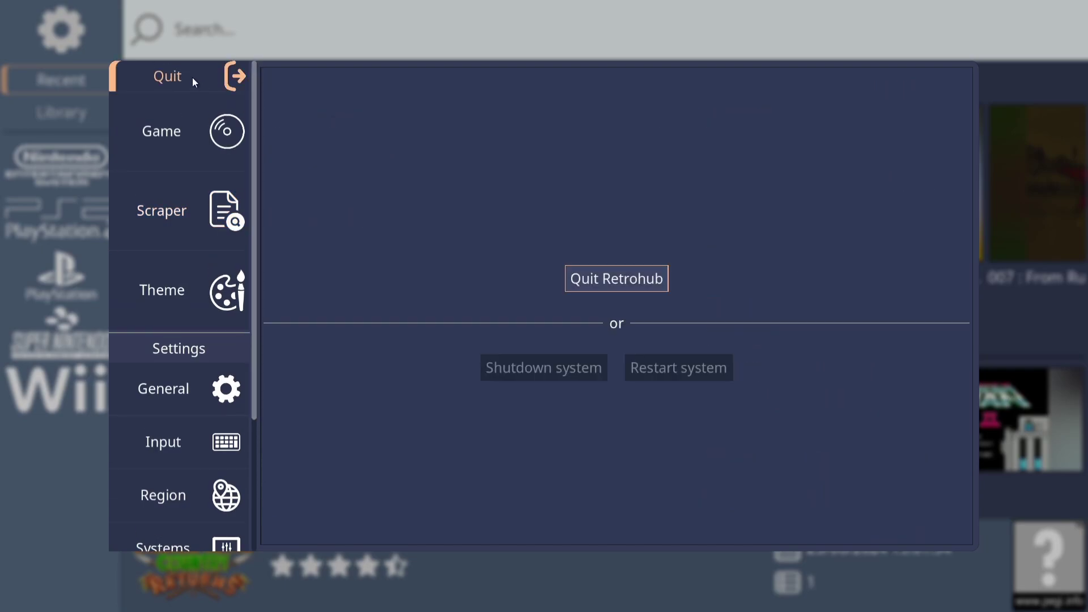
left_click(658, 284)
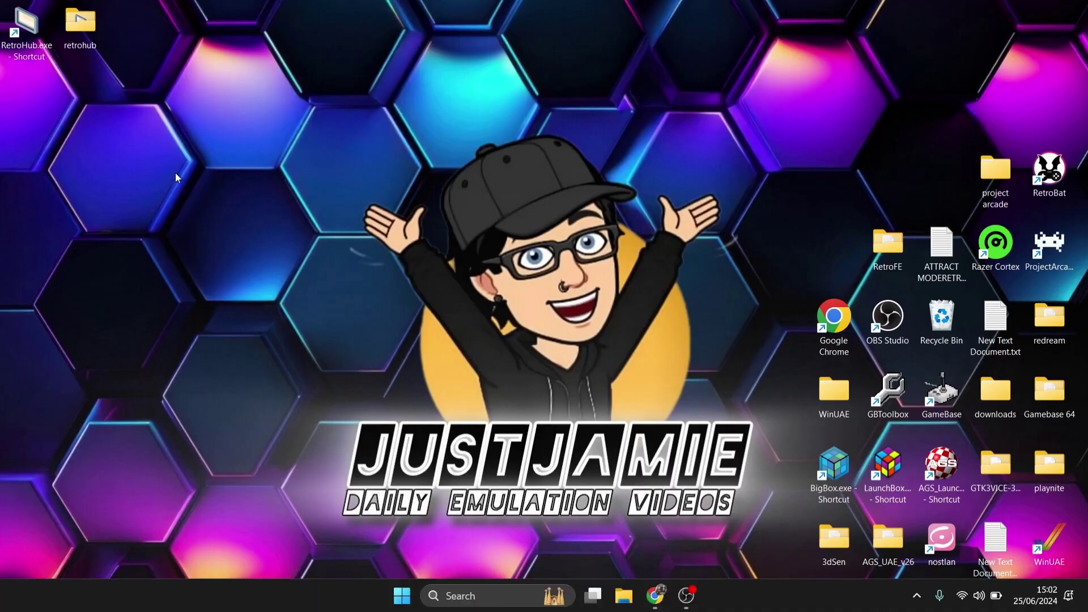
- Browse to retrohub\Emulators\Dolphin-x64 and select Dolphin.exe
double_click(90, 29)
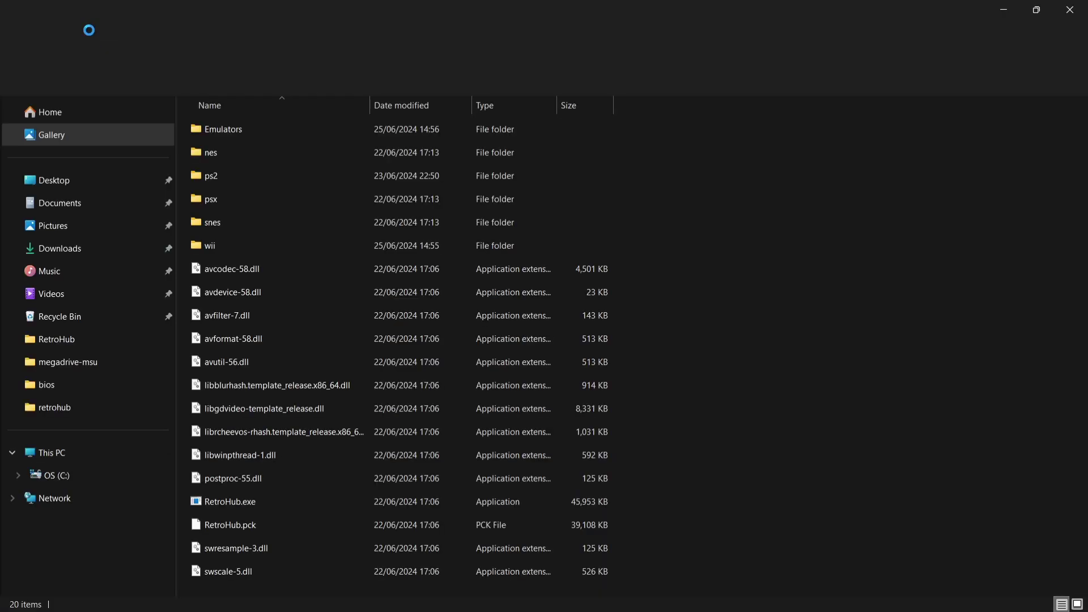
double_click(250, 131)
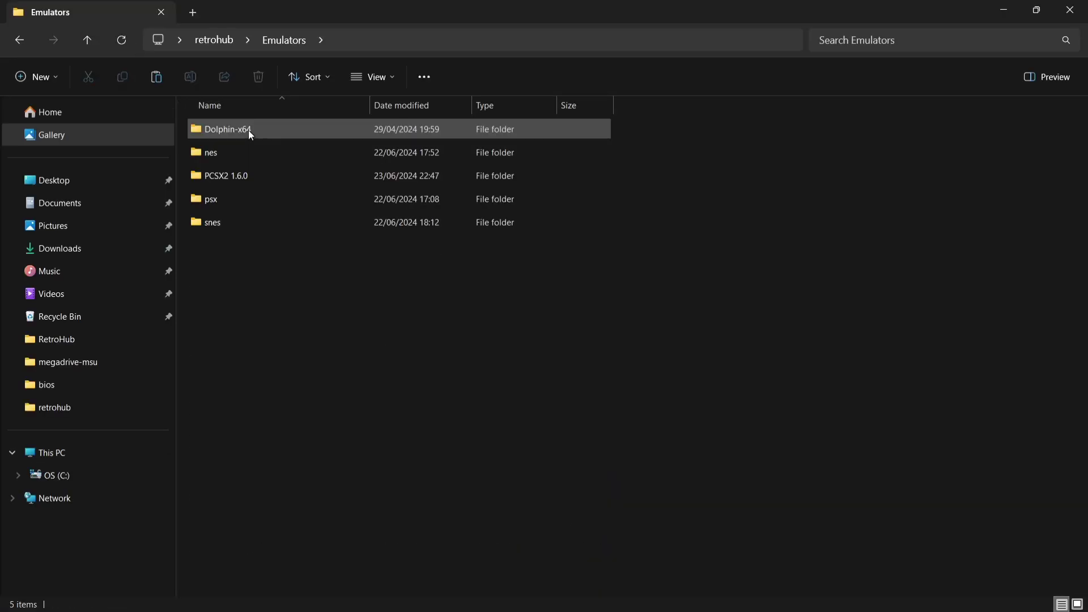
double_click(246, 133)
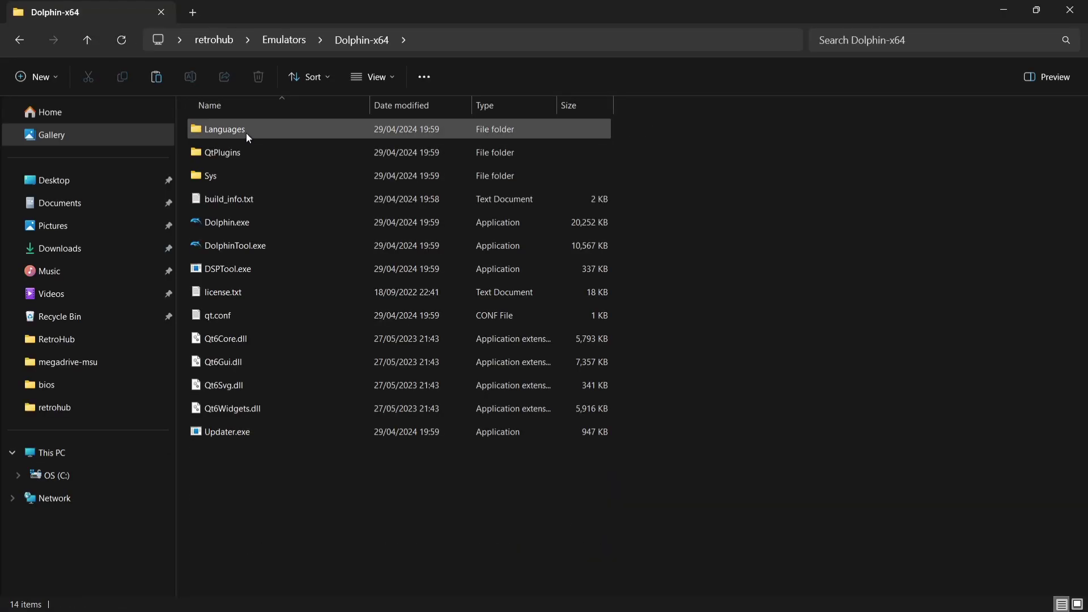
left_click(248, 225)
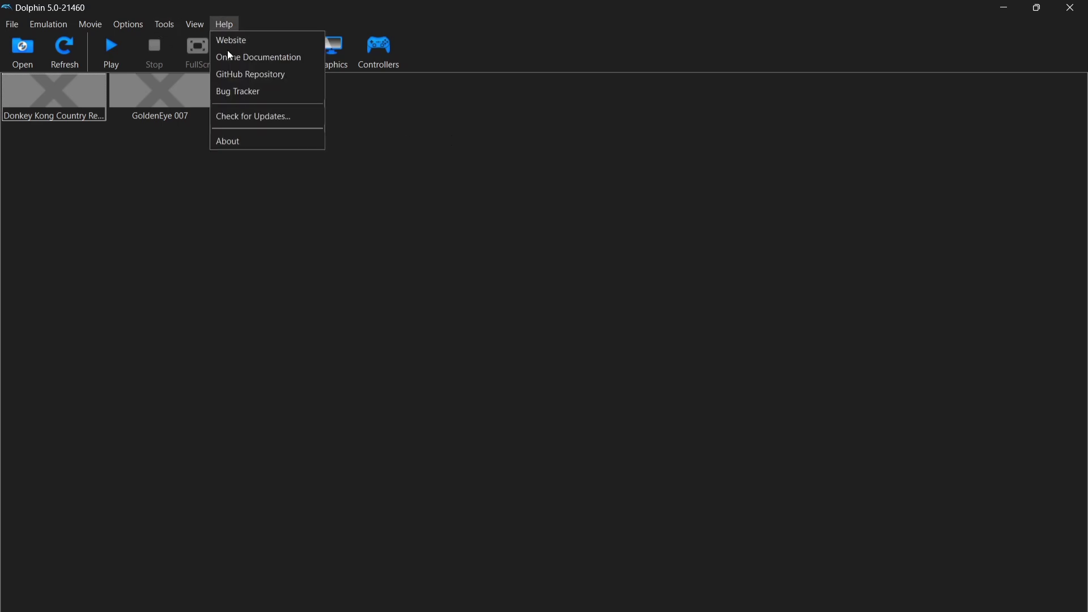
- Run Dolphin's Help > Check for Updates and dismiss the notice
left_click(238, 115)
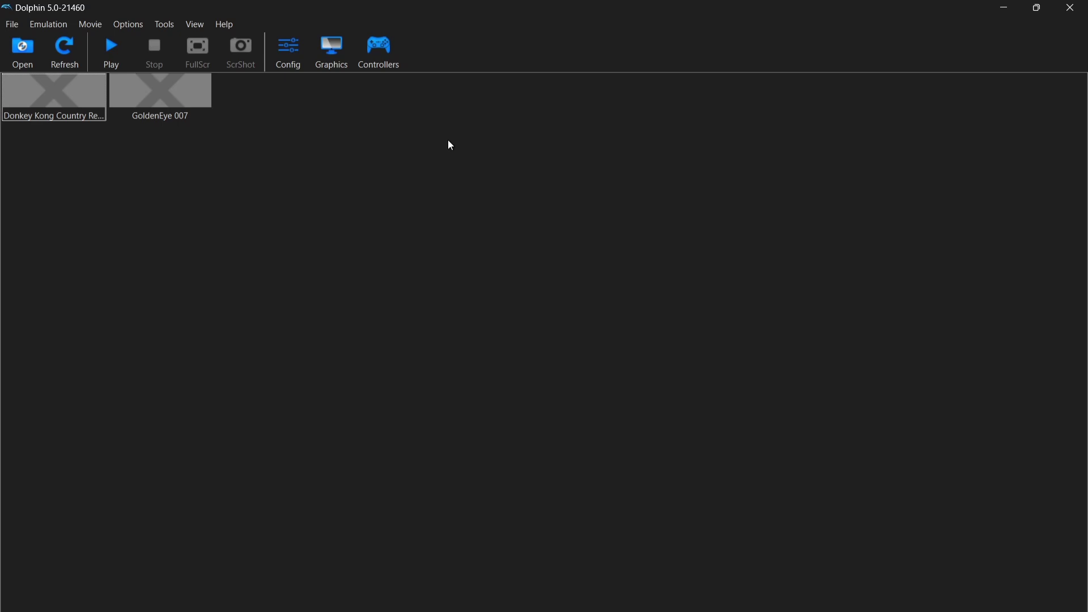
- In Graphics, keep Direct3D 11 on the RTX 3050 and set Aspect Ratio to Auto
left_click(345, 53)
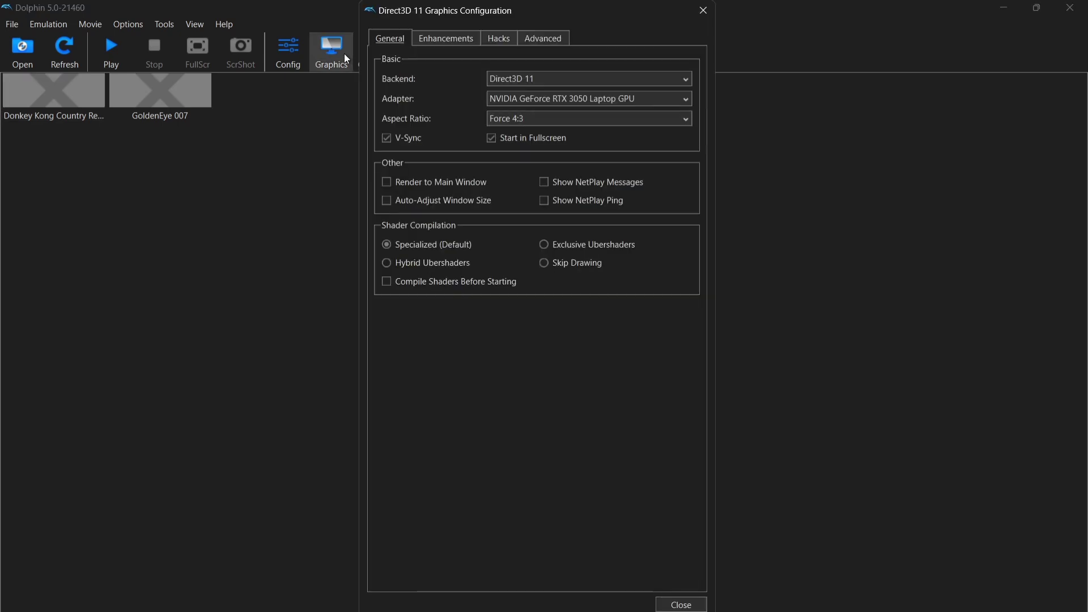
left_click(573, 80)
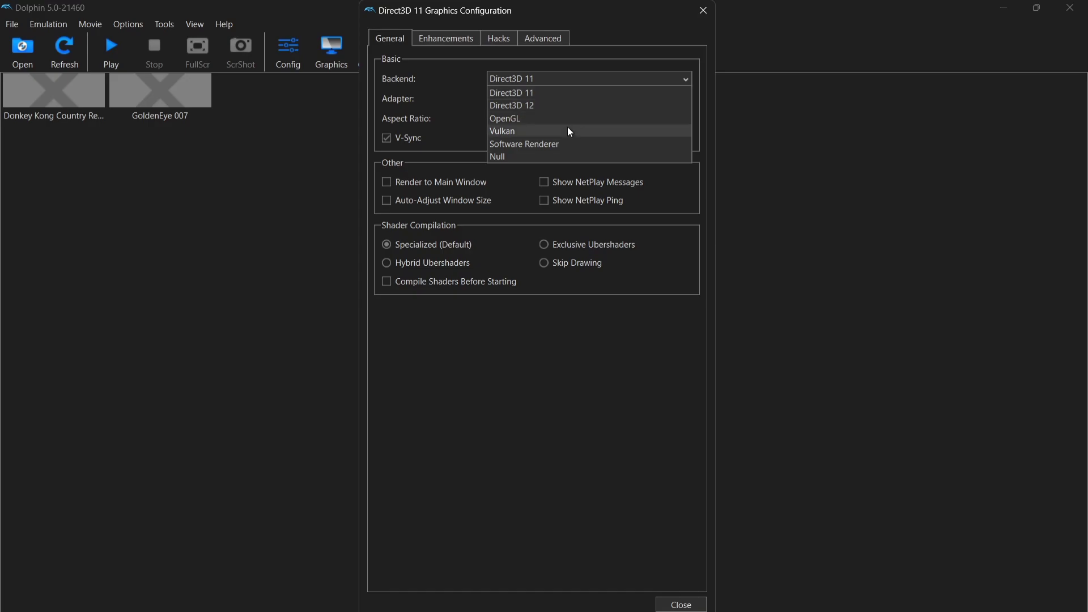
left_click(546, 92)
left_click(577, 99)
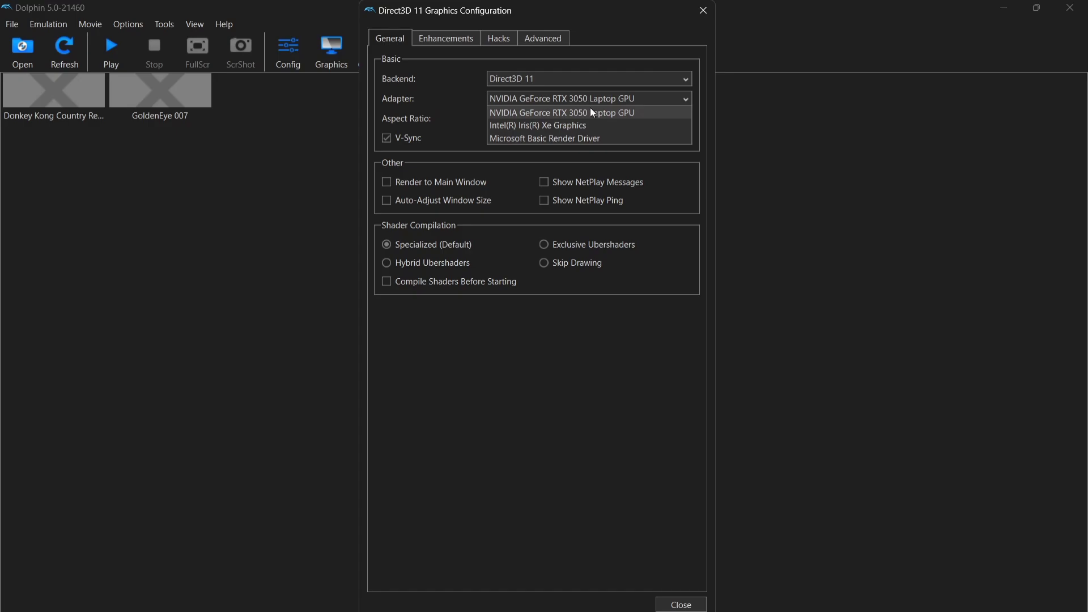
left_click(640, 112)
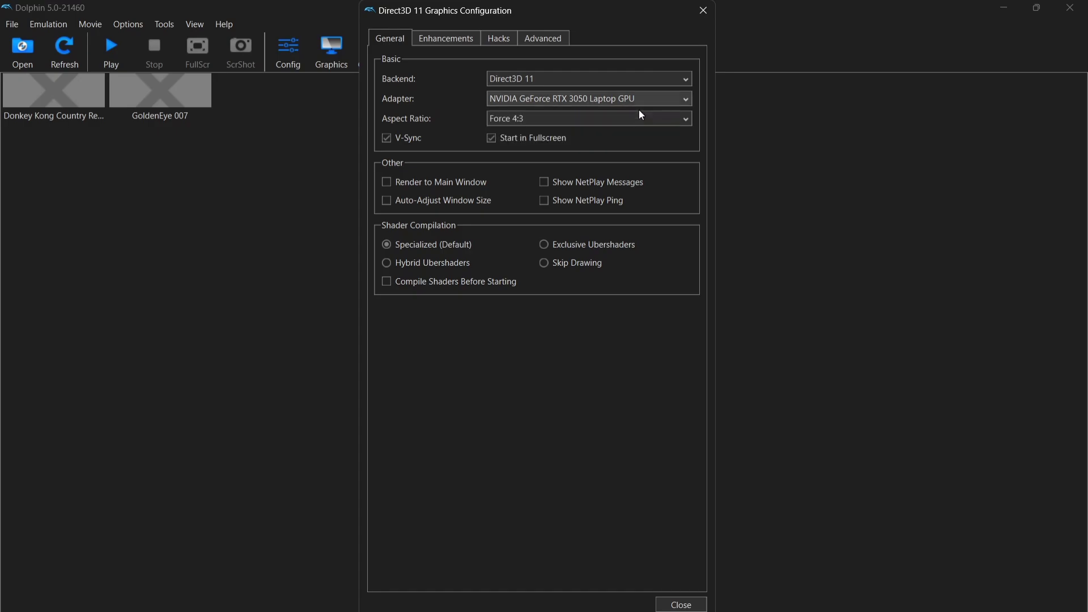
left_click(627, 117)
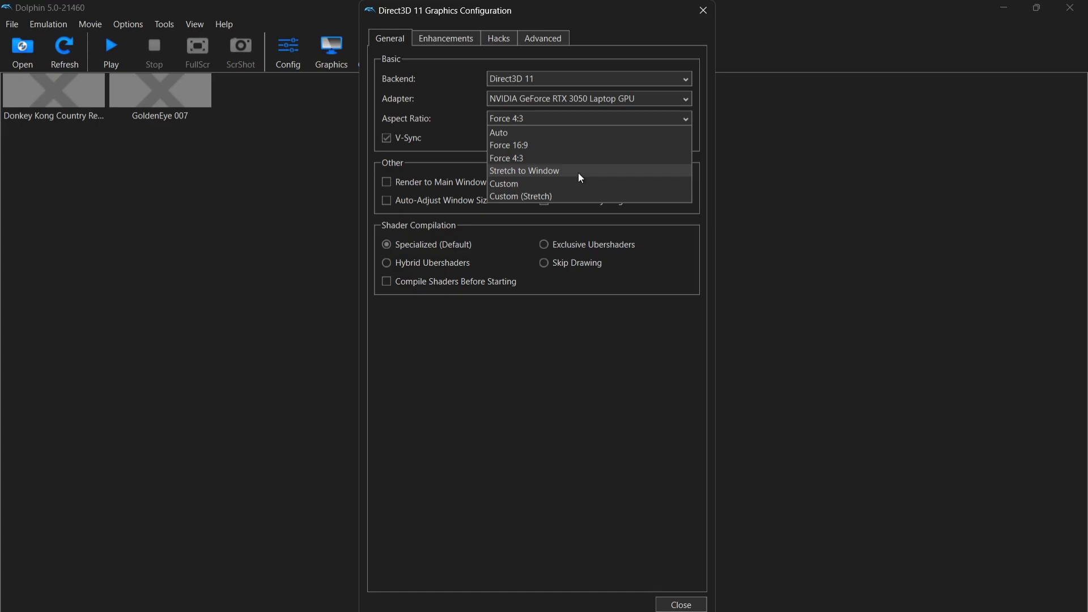
left_click(518, 131)
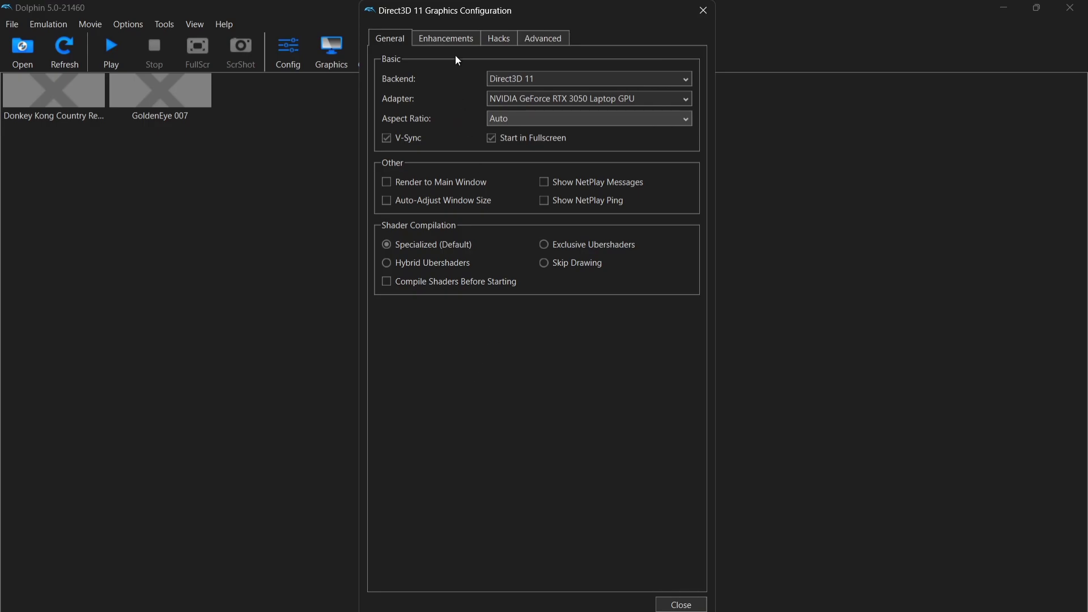
- Keep 3x Native internal resolution and 2x MSAA anti-aliasing on the Enhancements tab
left_click(457, 39)
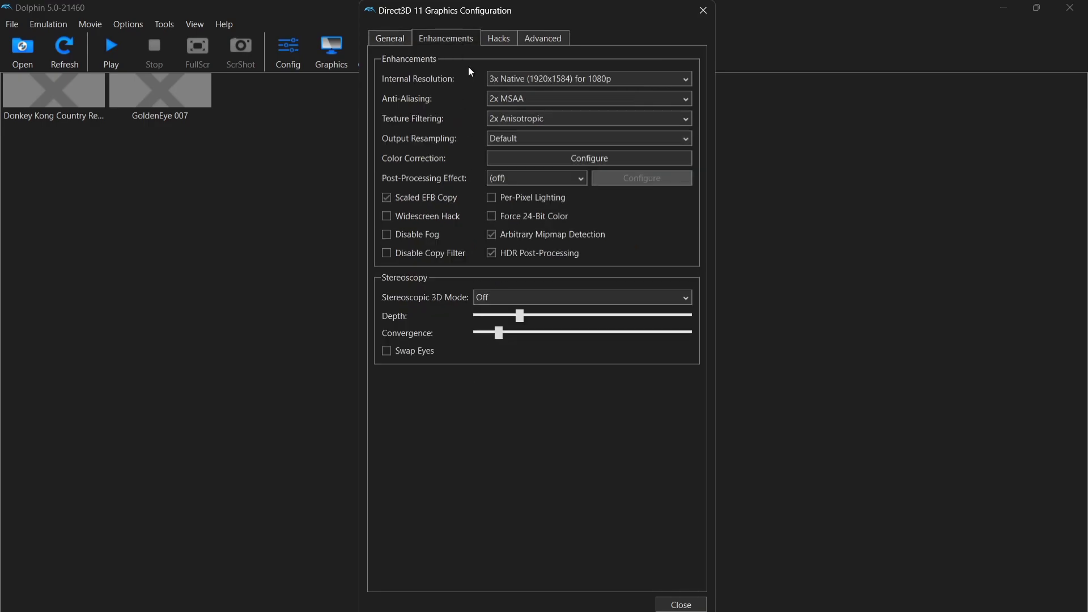
left_click(675, 86)
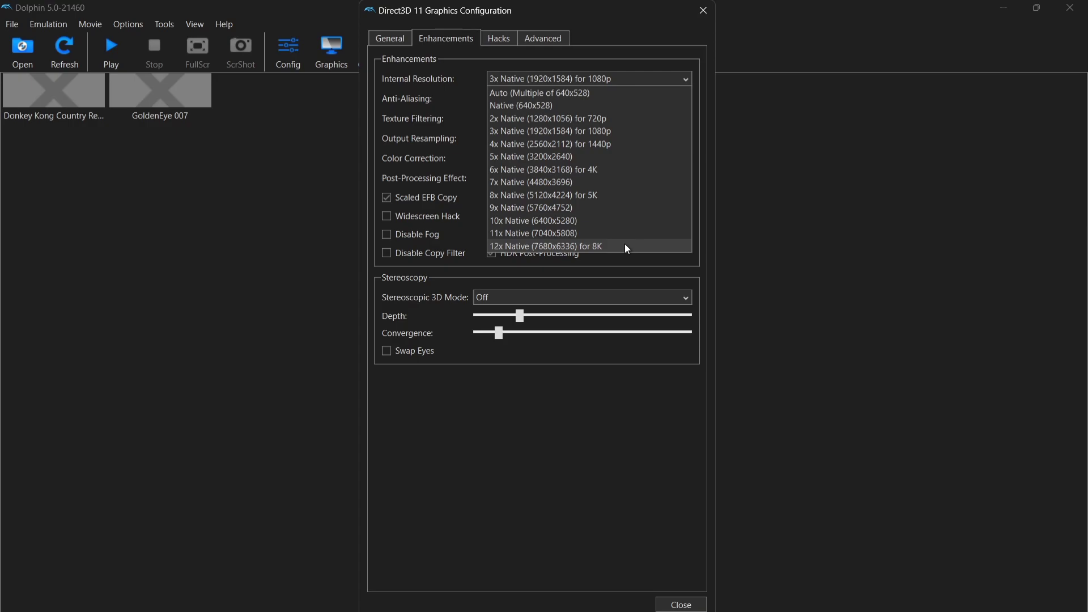
left_click(593, 131)
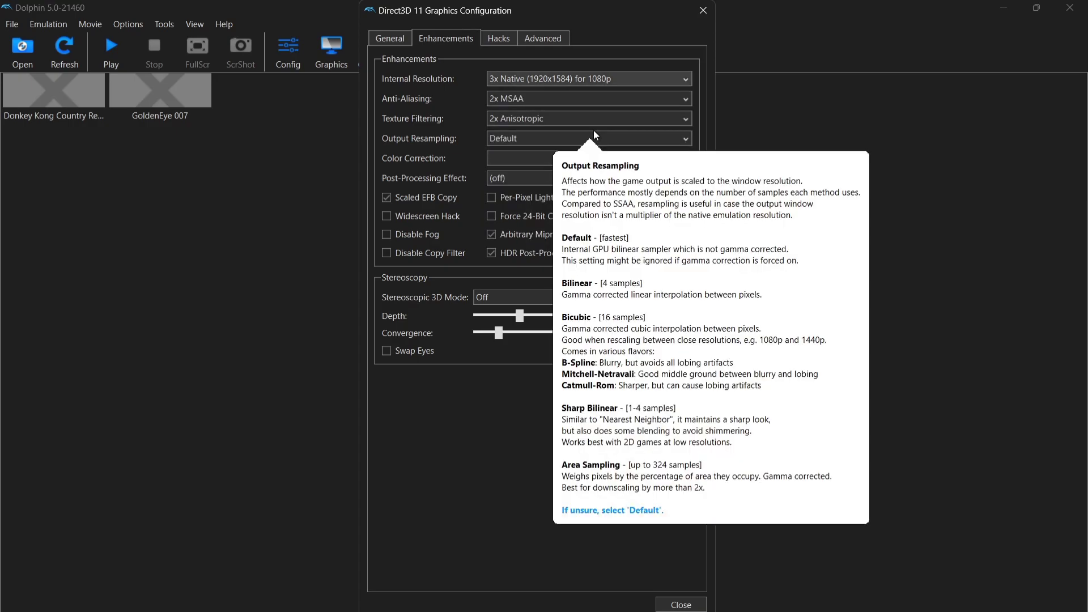
left_click(584, 98)
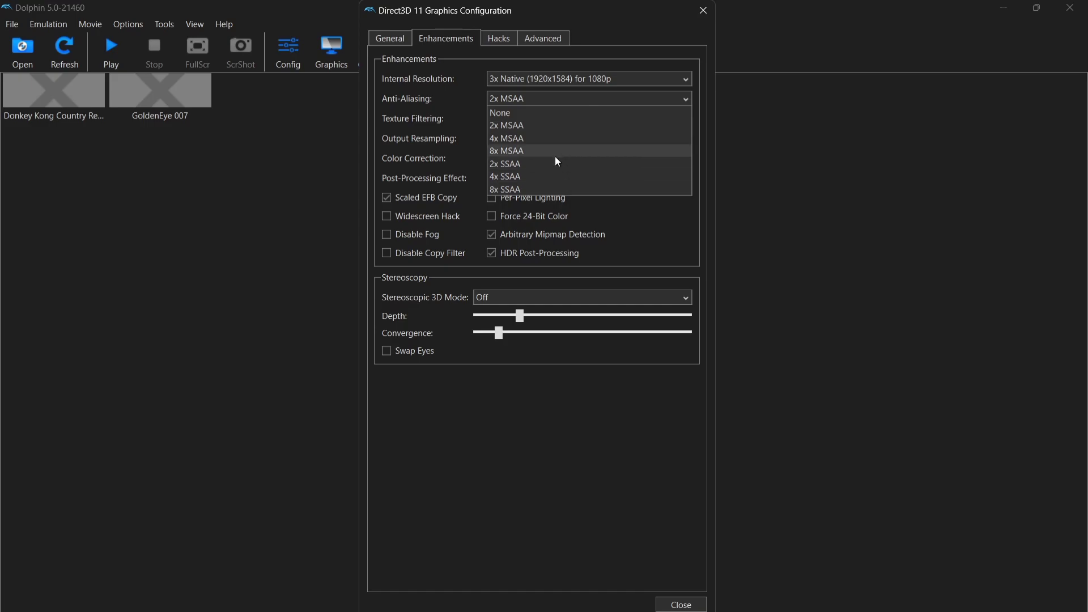
left_click(525, 124)
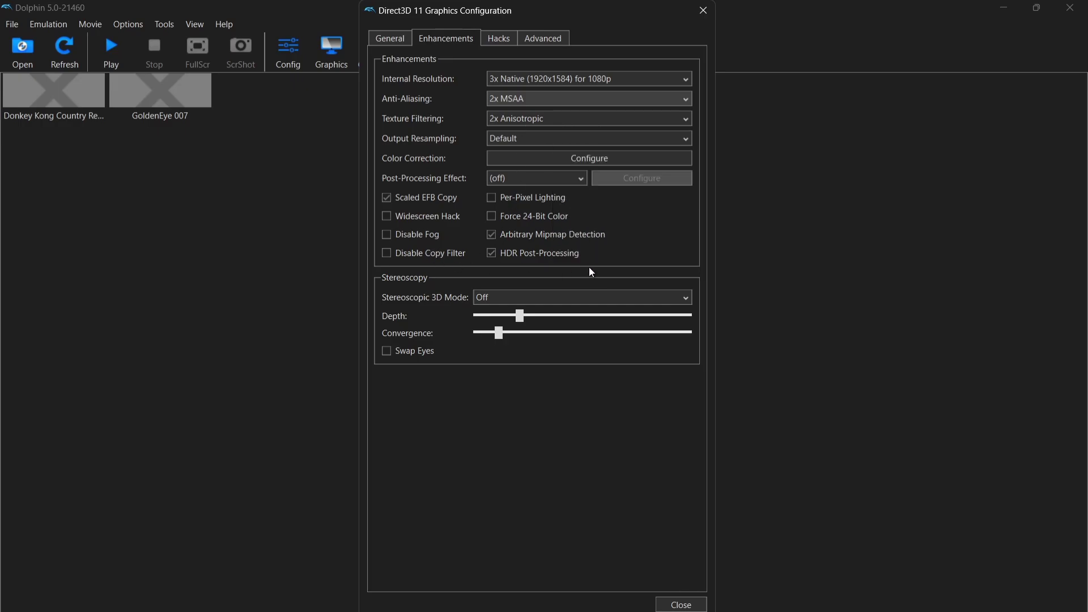
- Review the Advanced graphics settings and close the graphics configuration
mouse_move(422, 219)
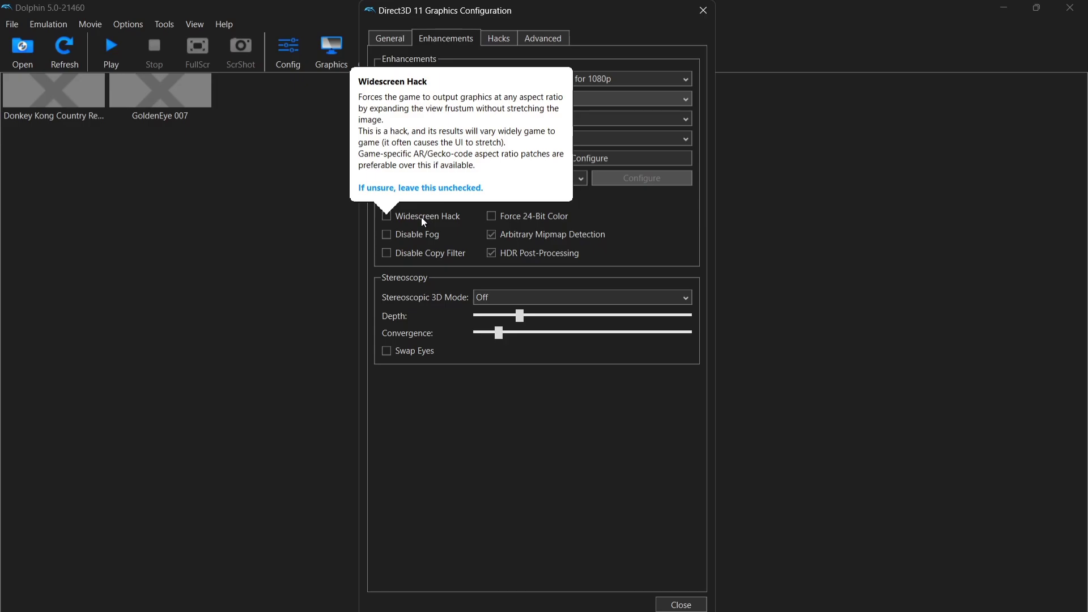
left_click(543, 38)
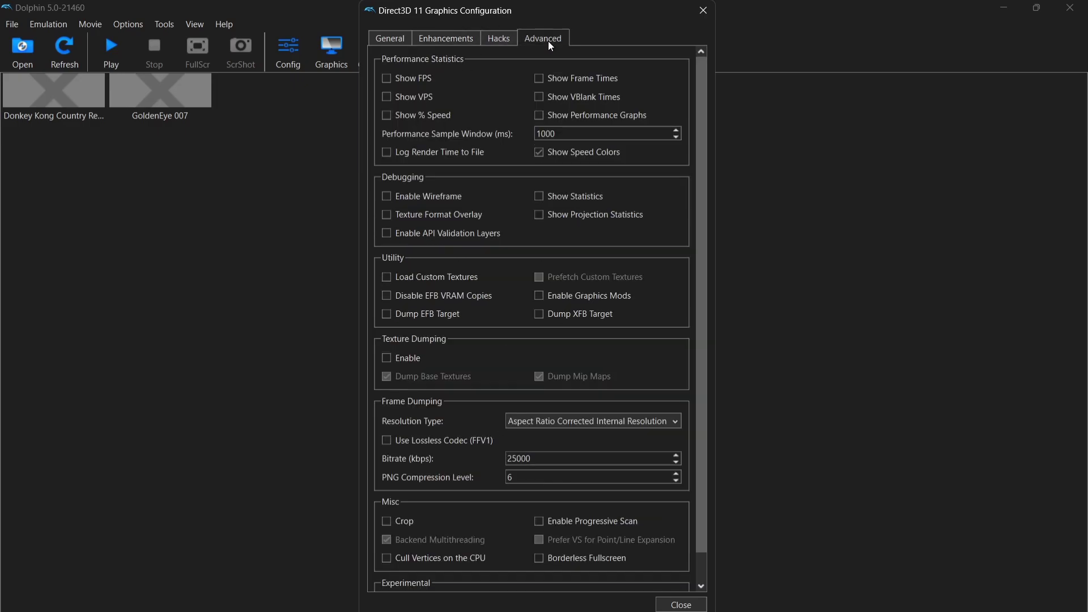
mouse_move(396, 84)
left_click(703, 10)
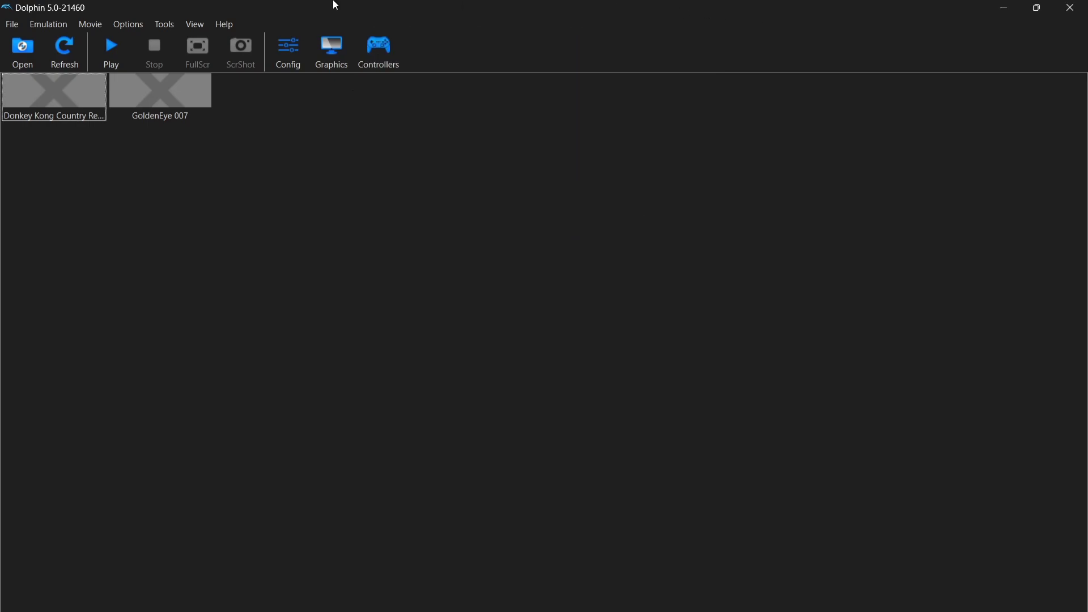
- Keep Wii Remote 1 as an Emulated Wii Remote and open its input mapping
left_click(390, 59)
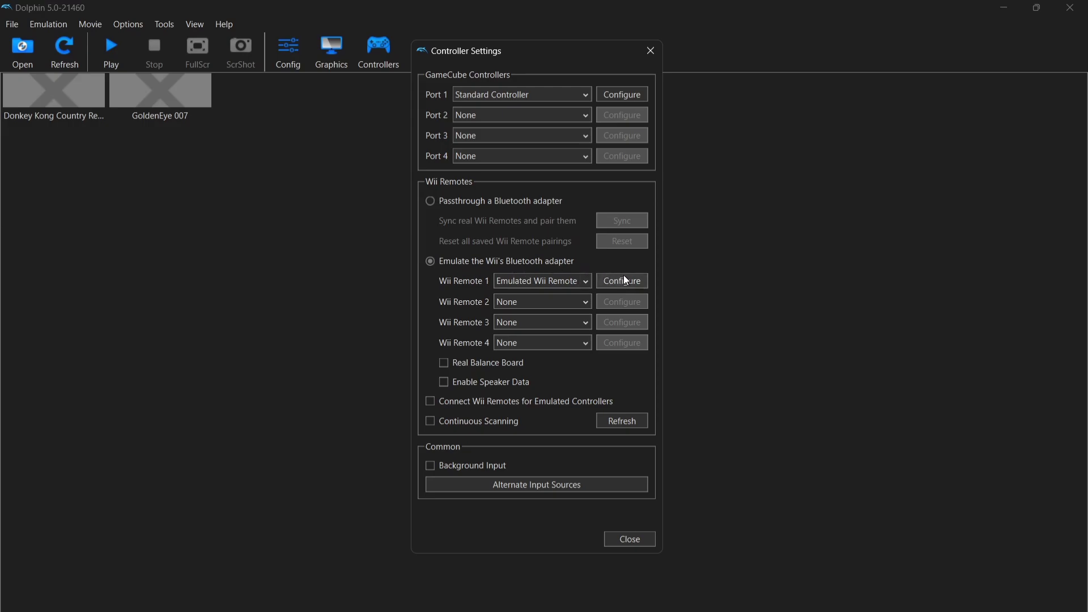
left_click(550, 283)
left_click(550, 283)
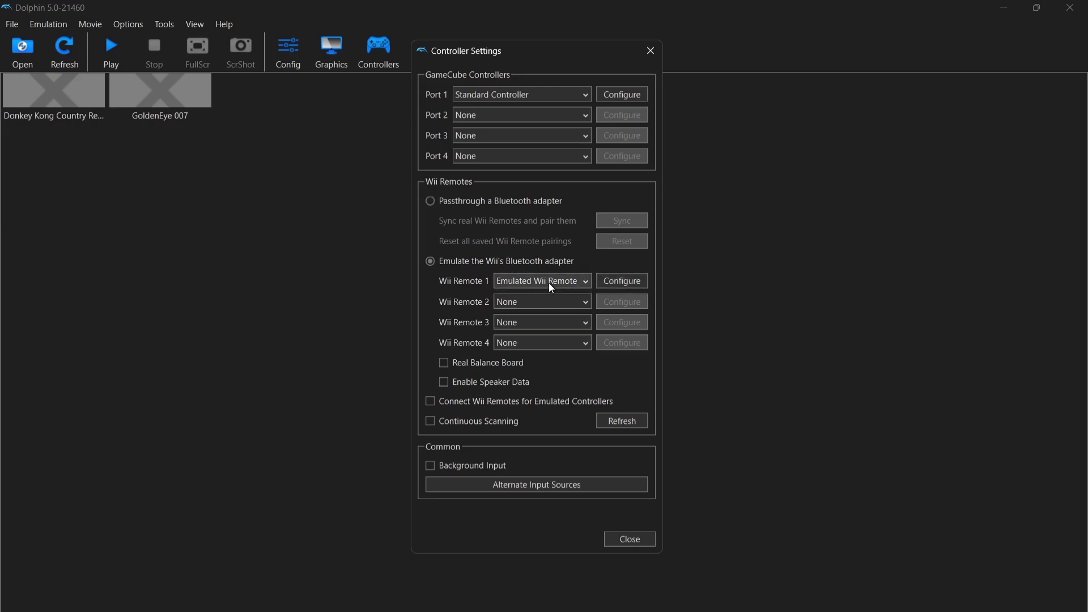
left_click(626, 280)
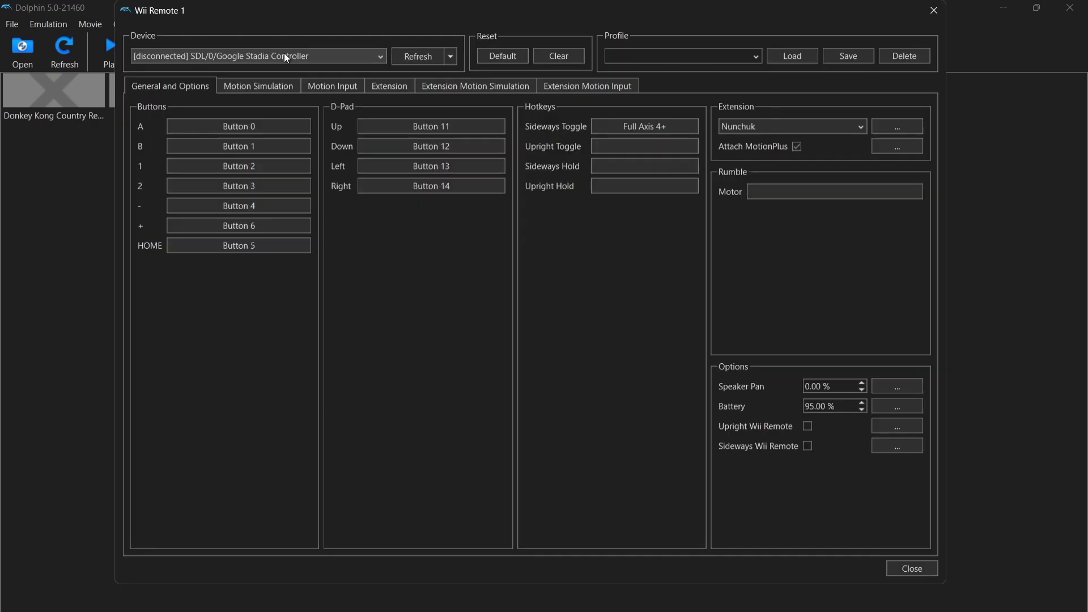
- Set Wii Remote 1's device to DInput/0/Bluetooth LE XINPUT compatible input device, keeping Nunchuk as extension
left_click(317, 56)
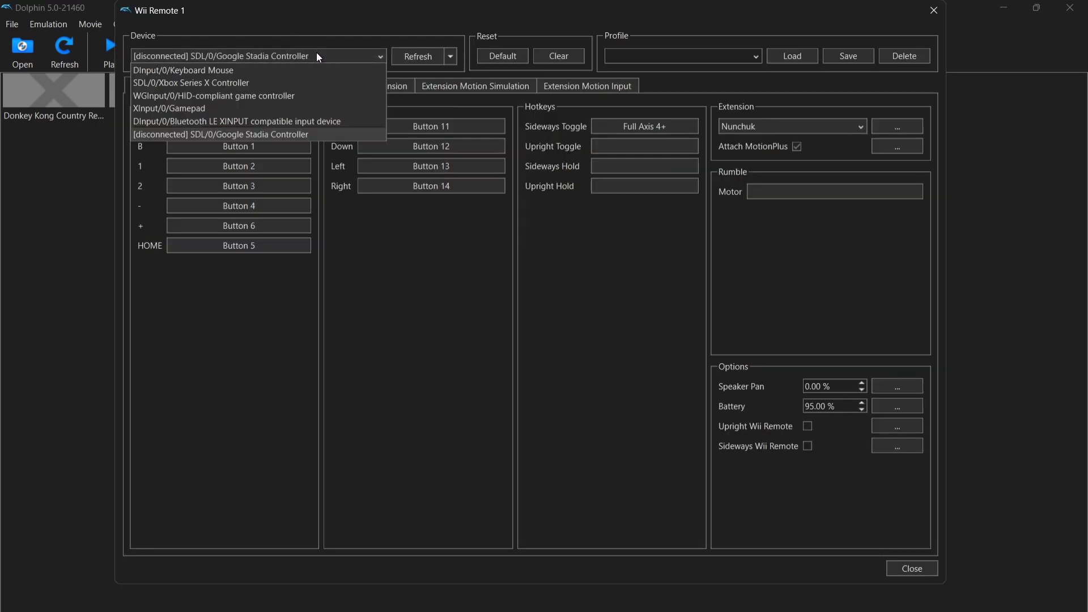
left_click(321, 121)
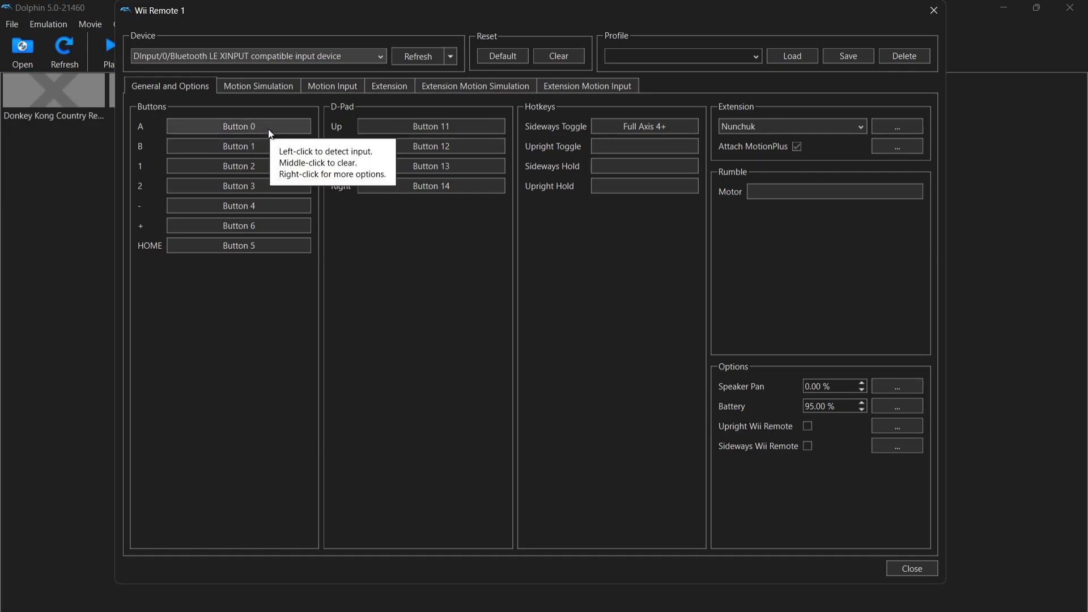
left_click(841, 125)
left_click(841, 124)
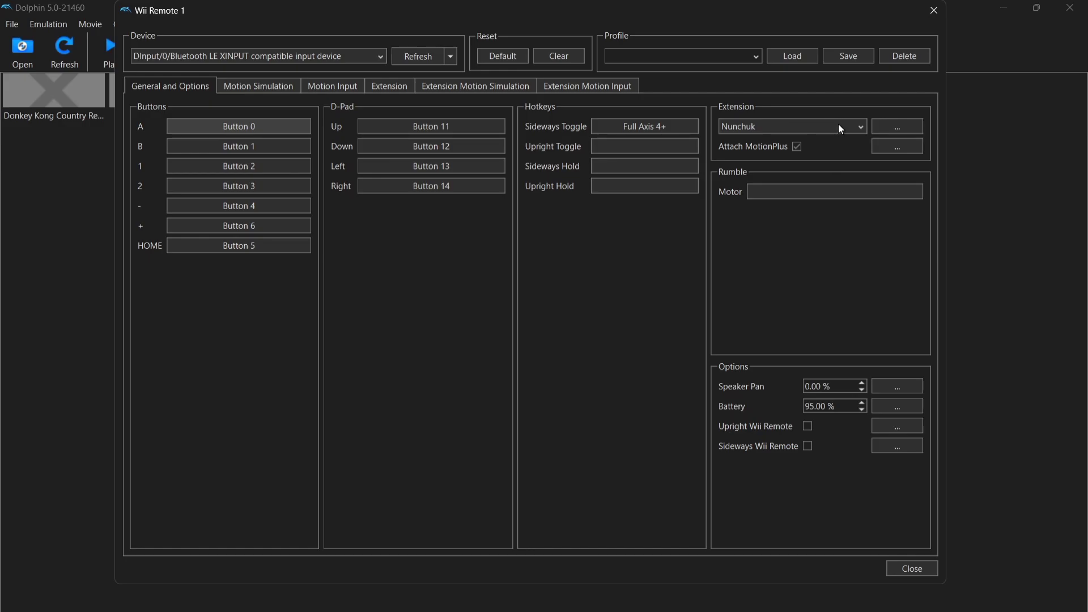
- Remap Wii Remote 1's Shake X to Button 8, enter a profile name, and close the mapping window
left_click(241, 90)
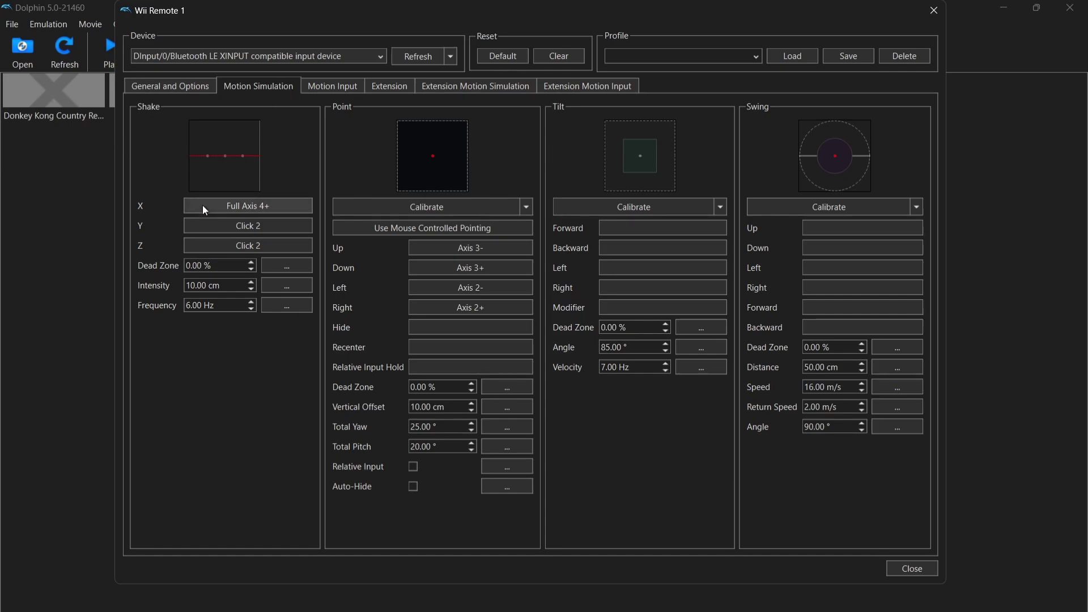
left_click(298, 205)
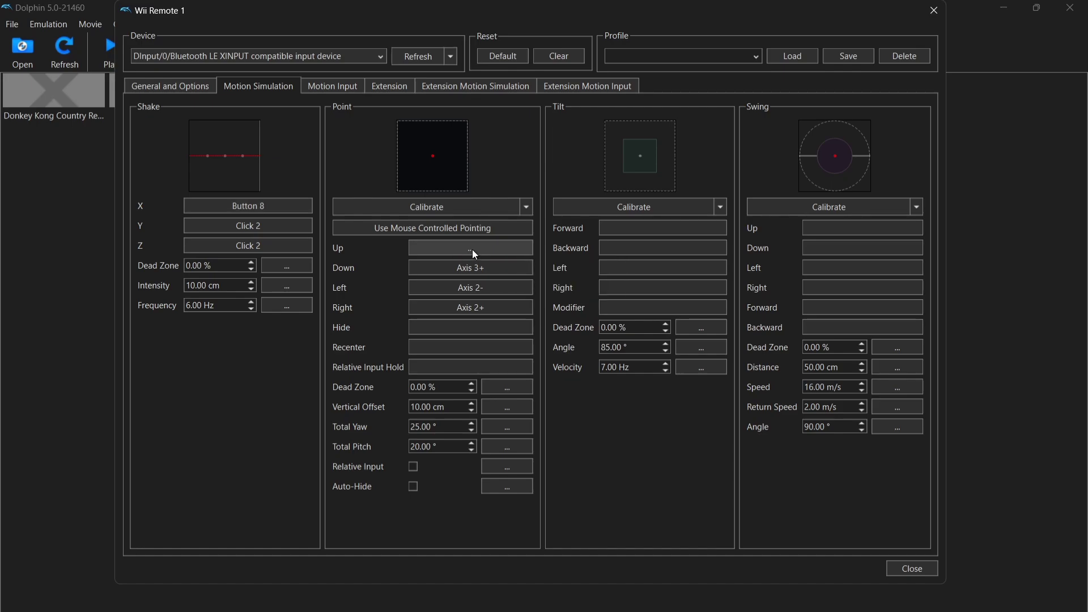
left_click(403, 89)
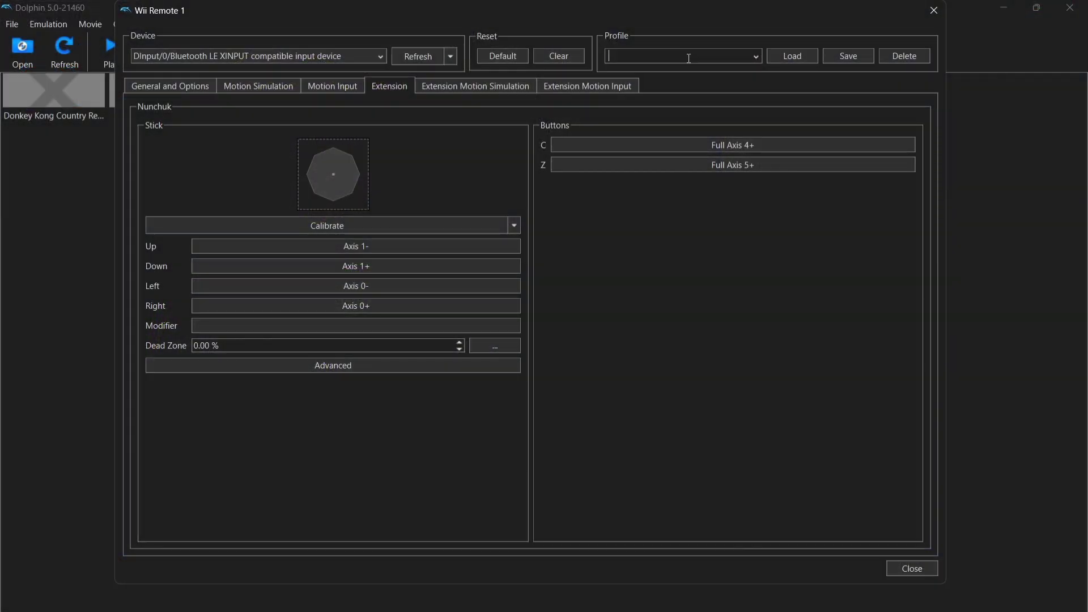
type("justjamie")
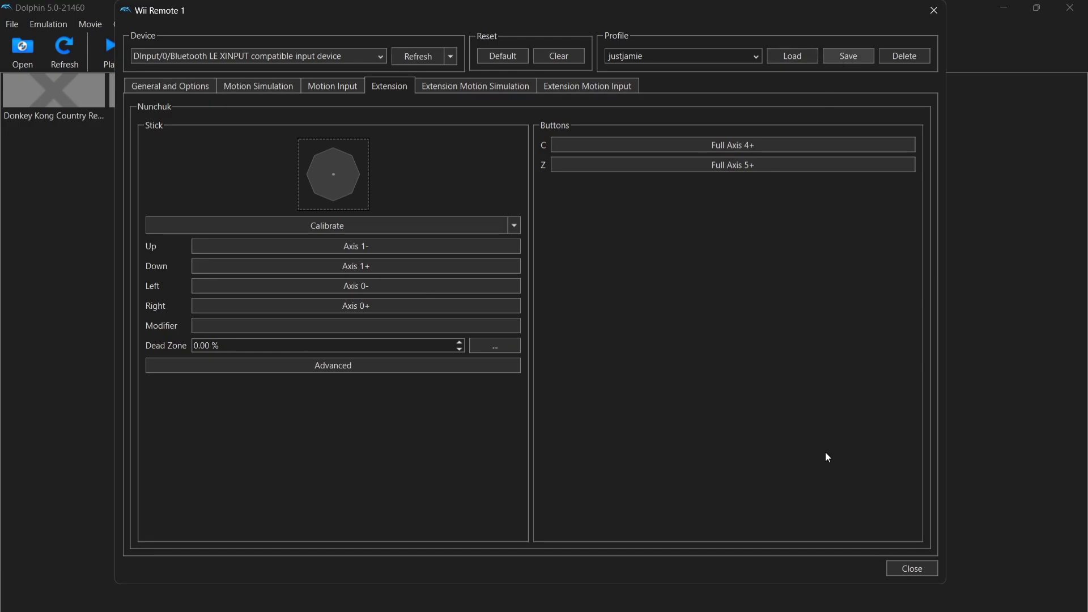
left_click(901, 569)
- Set Dolphin's graphics Aspect Ratio to Force 16:9, then quit Dolphin
key("Escape")
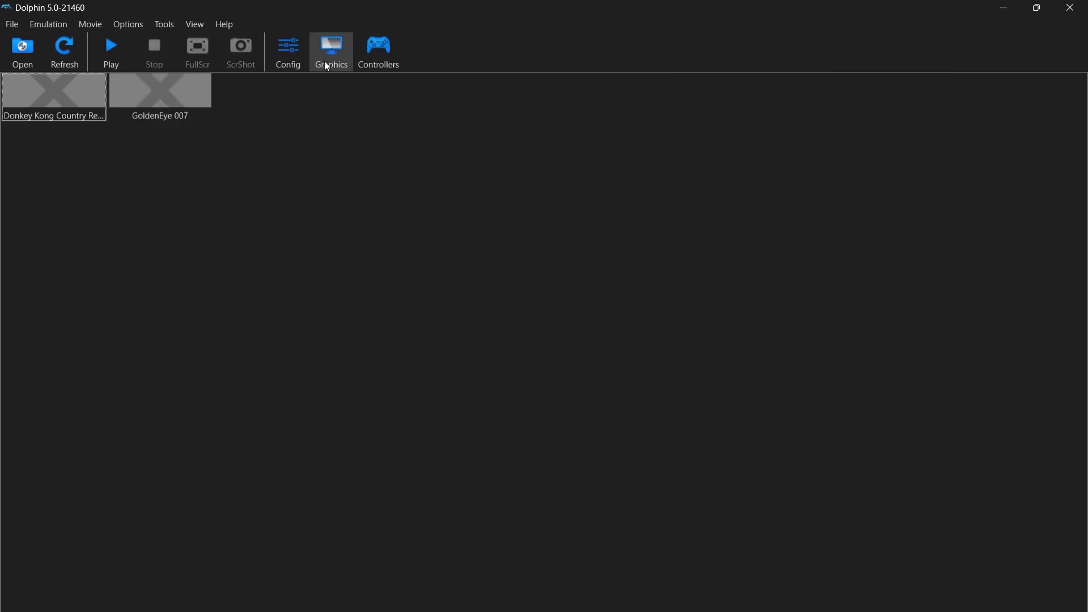
left_click(324, 60)
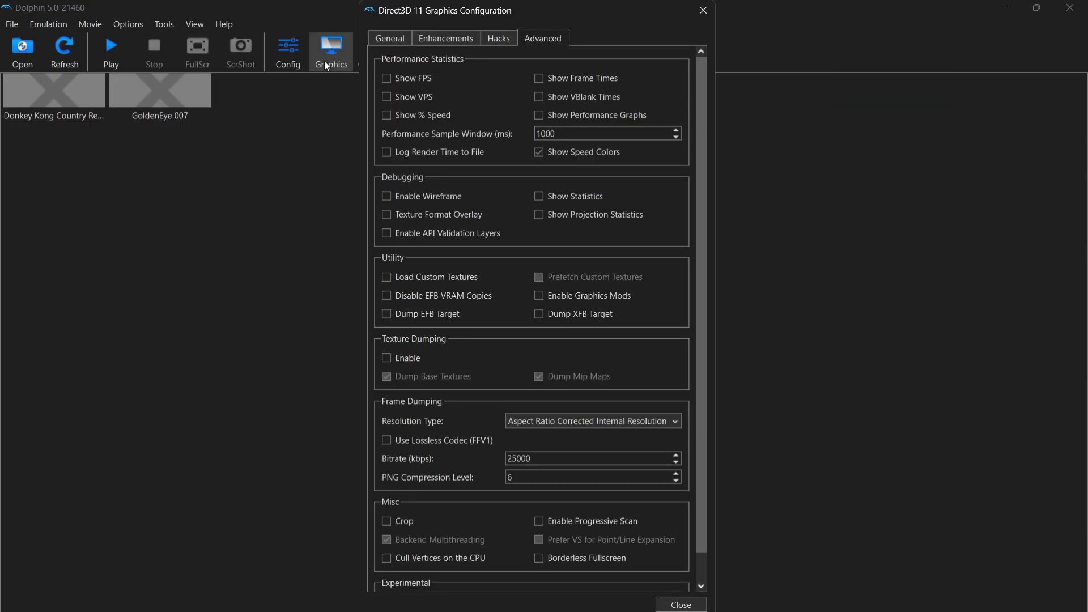
left_click(404, 37)
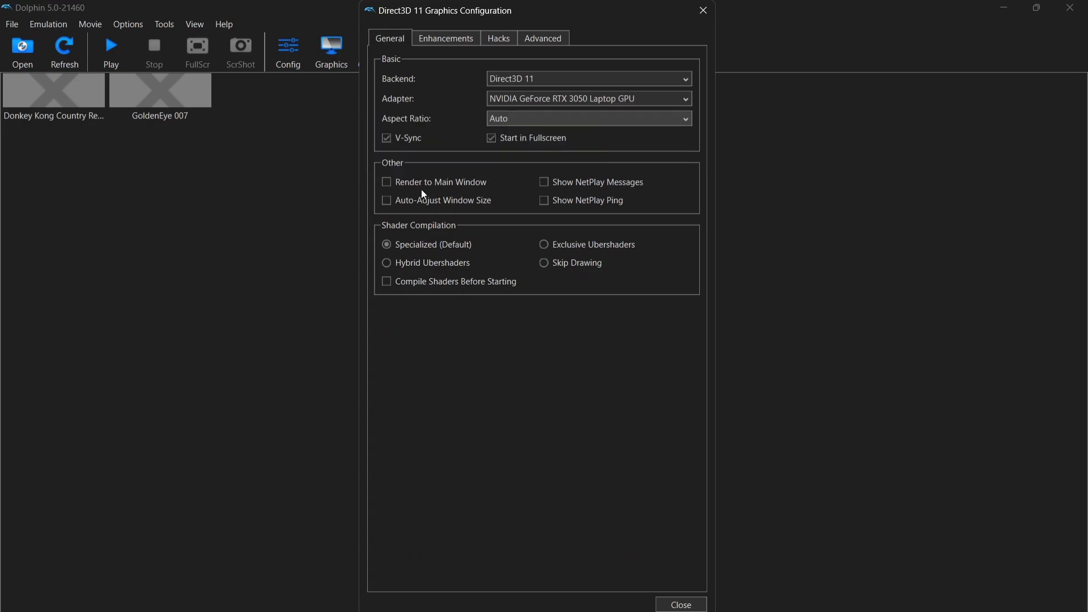
left_click(566, 118)
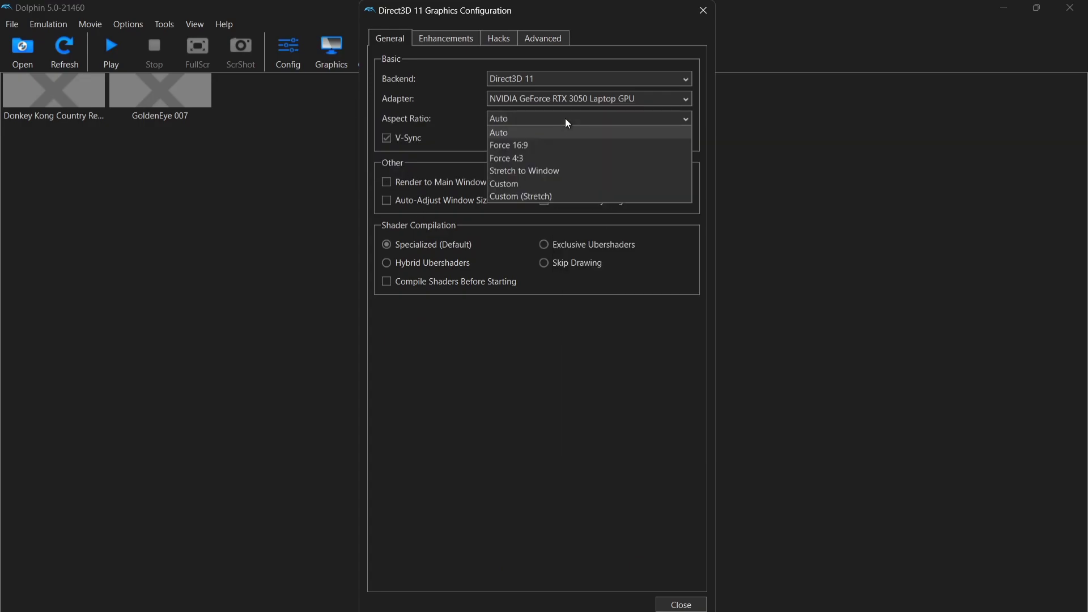
left_click(554, 145)
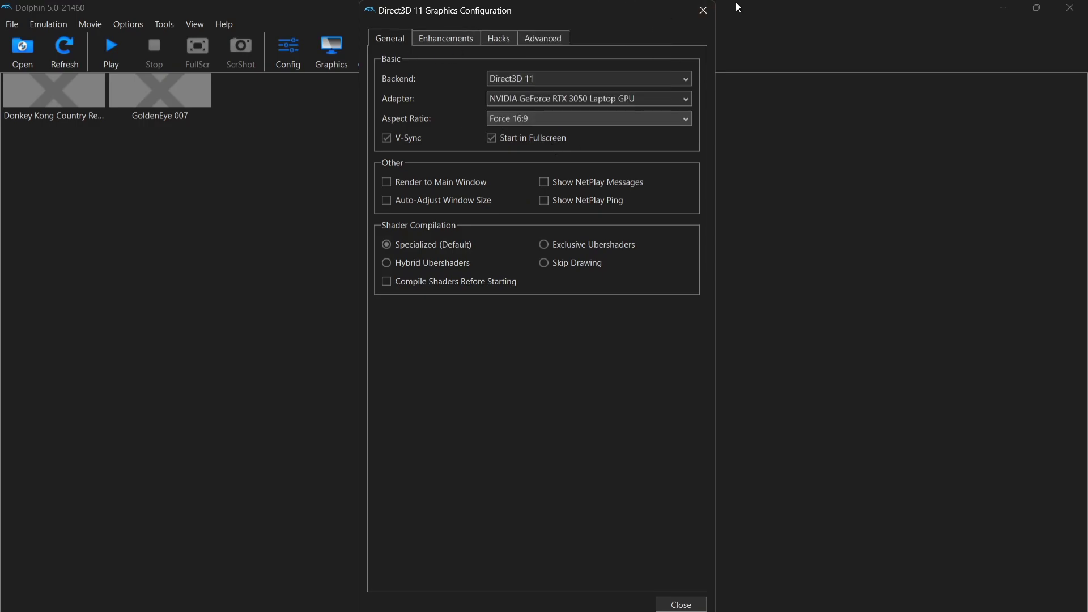
left_click(703, 10)
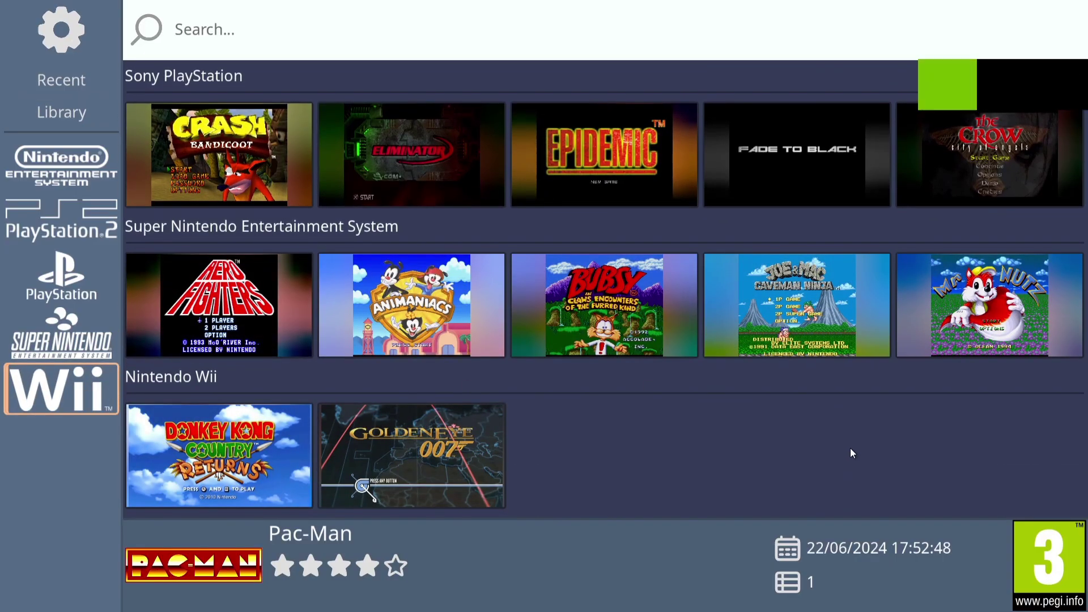
- Launch GoldenEye 007 from RetroHub's Nintendo Wii row via its Play button
left_click(468, 431)
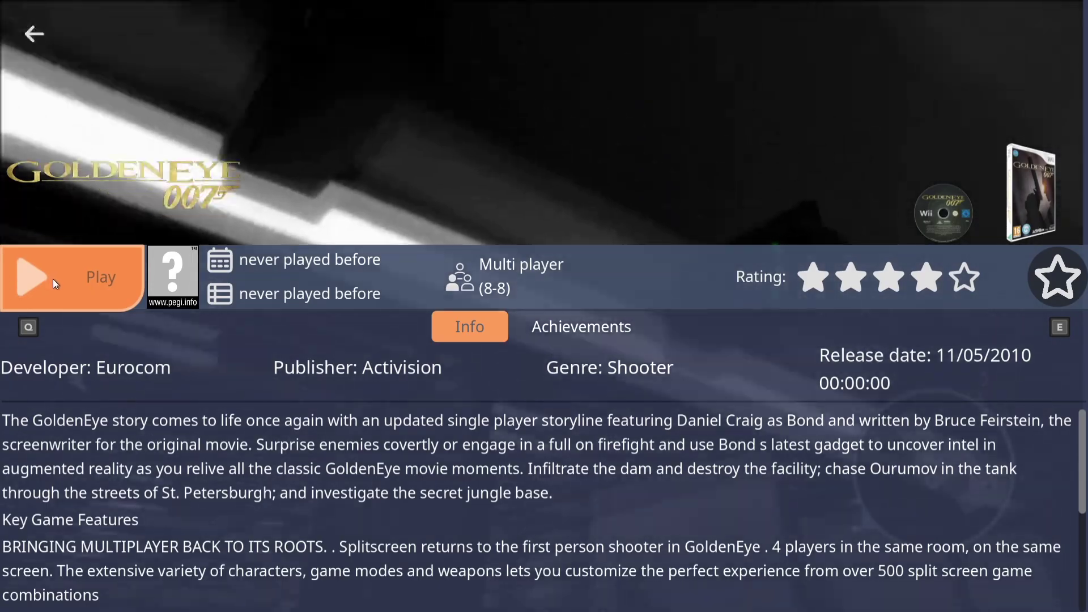
left_click(52, 279)
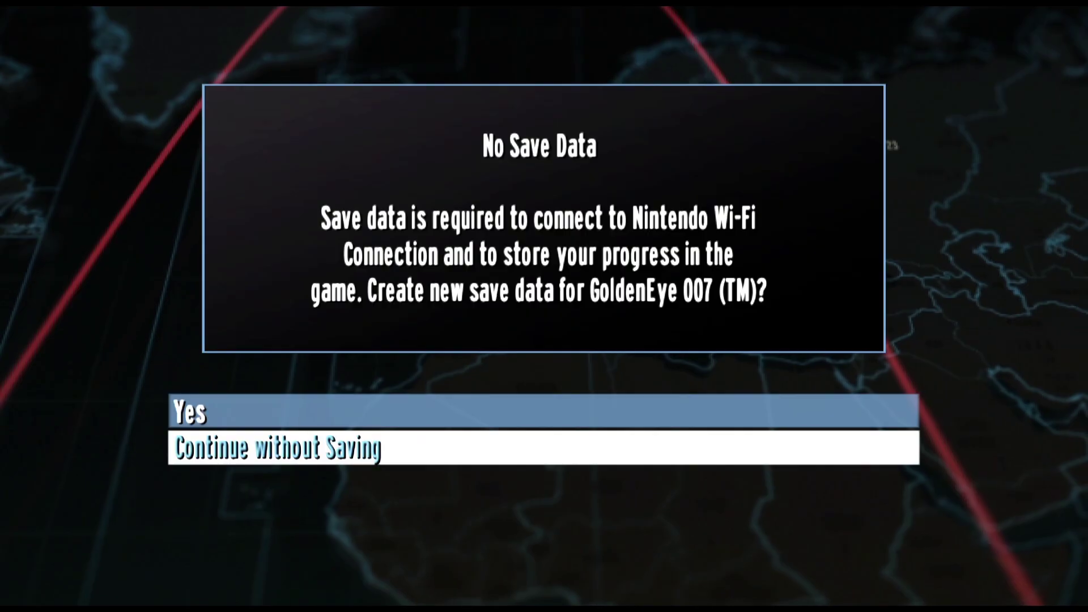
- Continue without saving and start a New Game on Operative difficulty
key("Return")
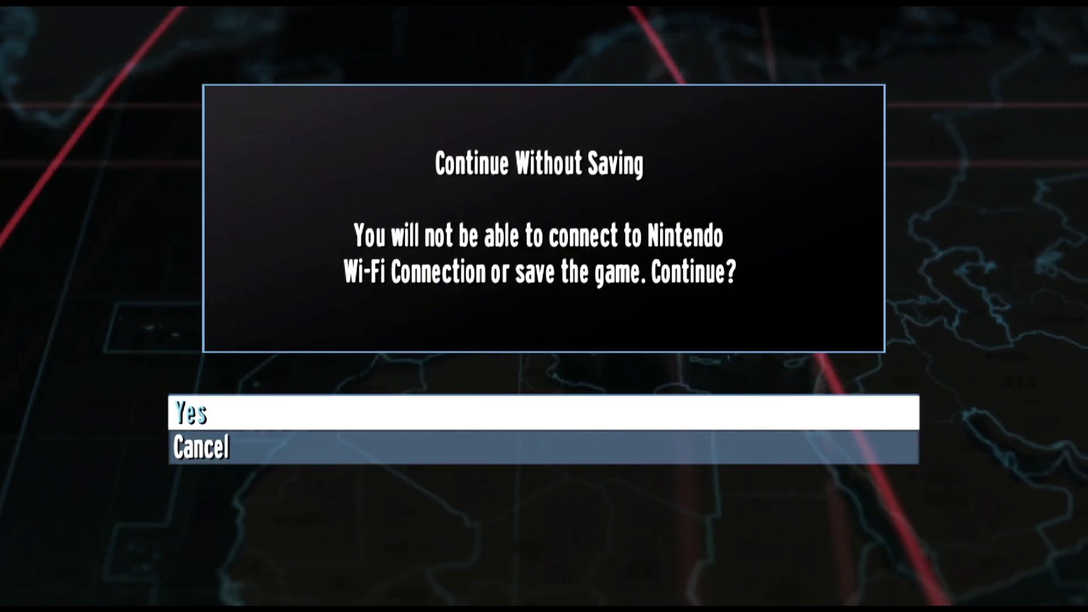
key("Return")
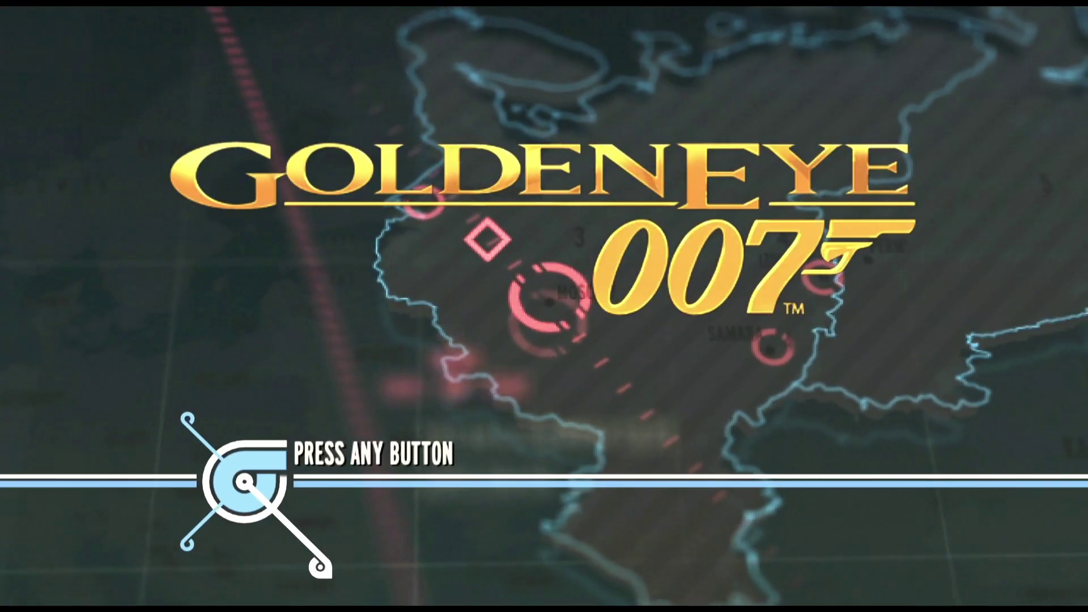
key("Return")
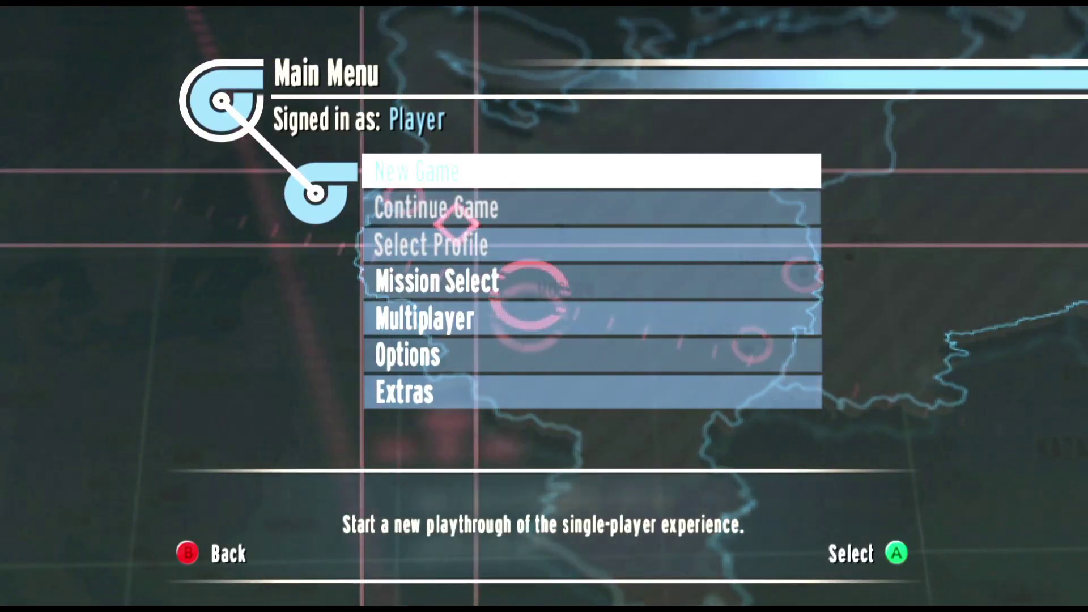
key("Return")
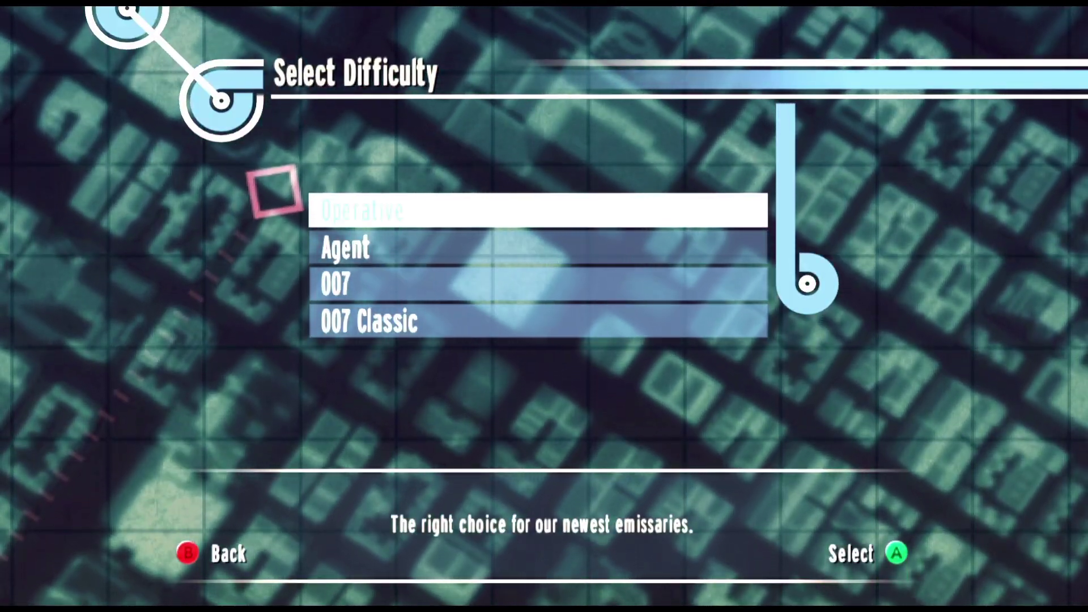
key("Return")
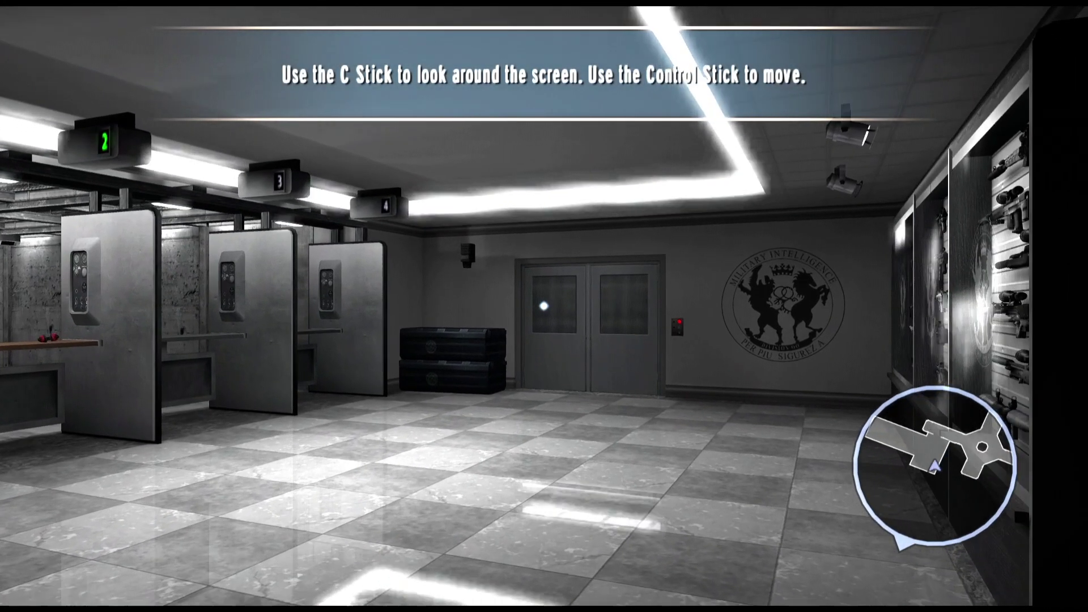
- Walk and look around the firing range past the shooting booths
key("j")
key("Up")
key("Up")
key("j")
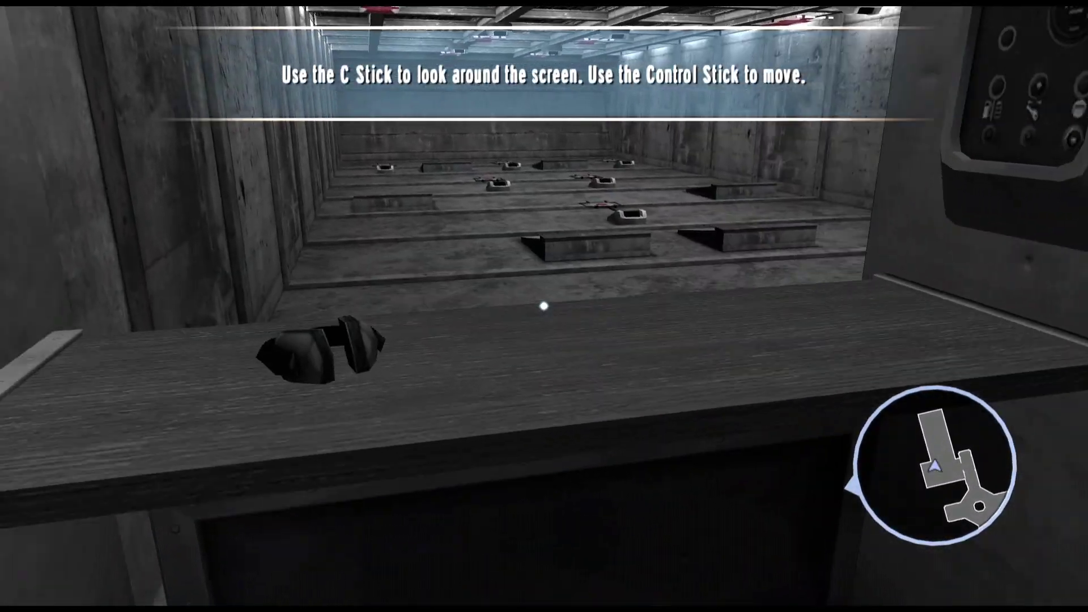
key("l")
key("j")
key("Up")
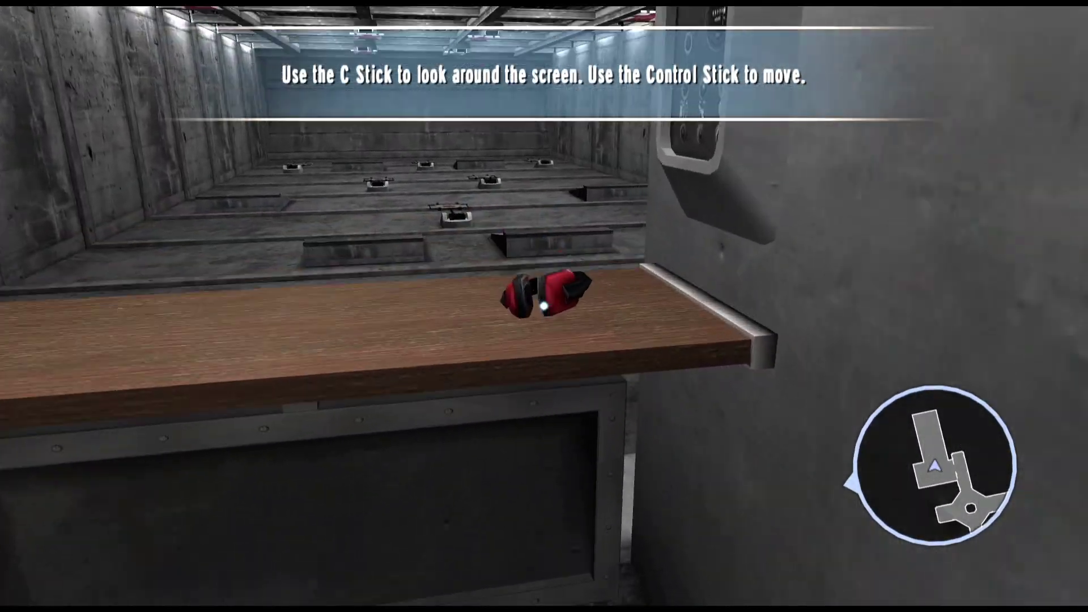
key("l")
key("j")
key("l")
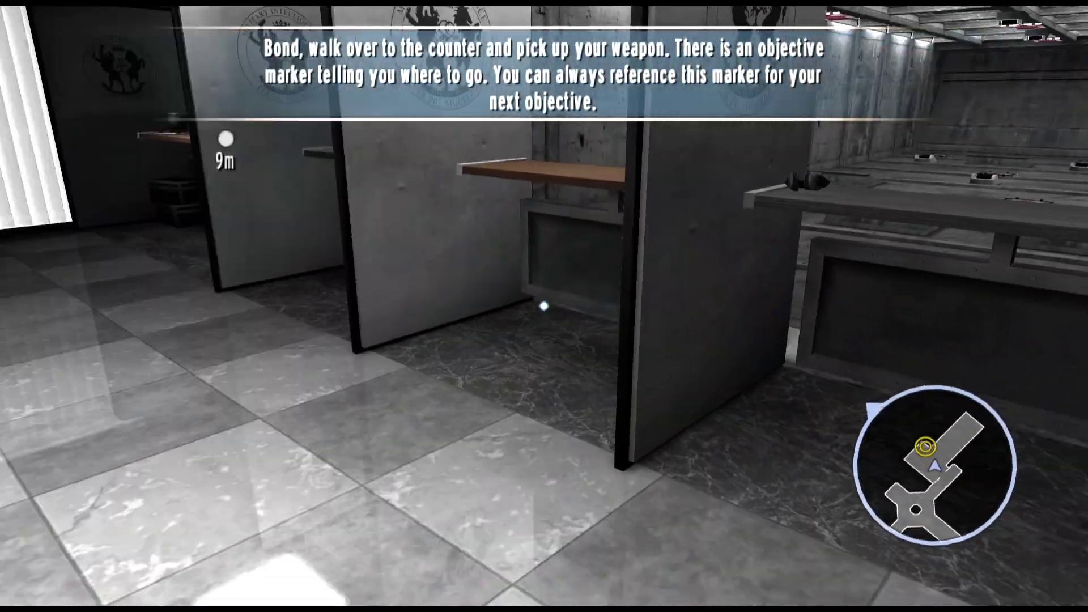